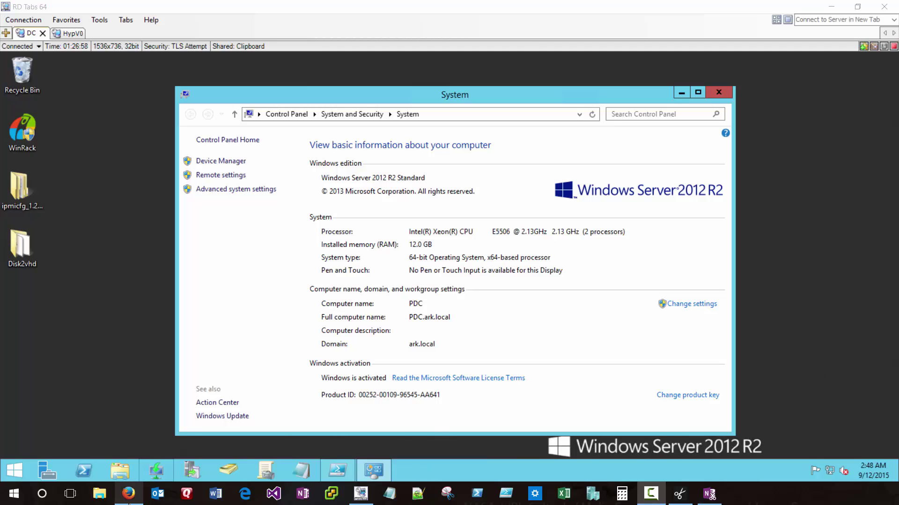
Step: Back on the server, run Get-WindowsFeature filtered to installed features in PowerShell ISE
click(128, 494)
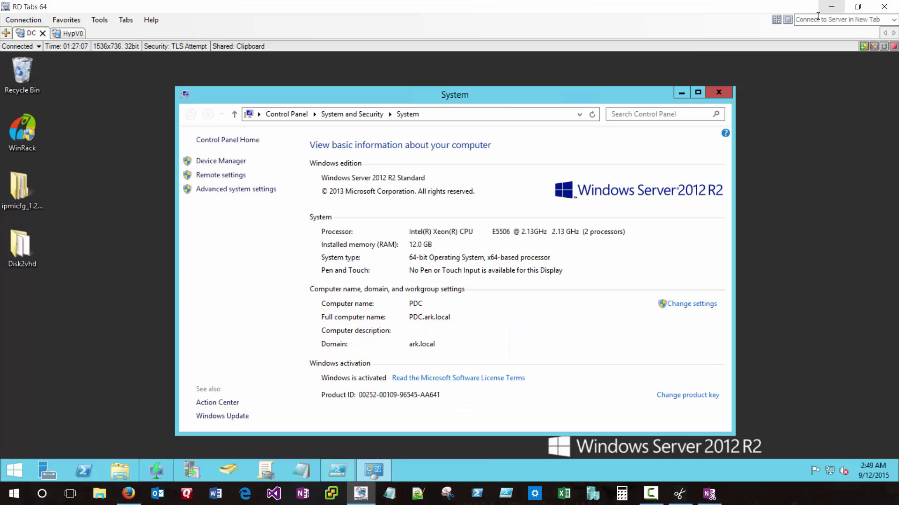
click(831, 8)
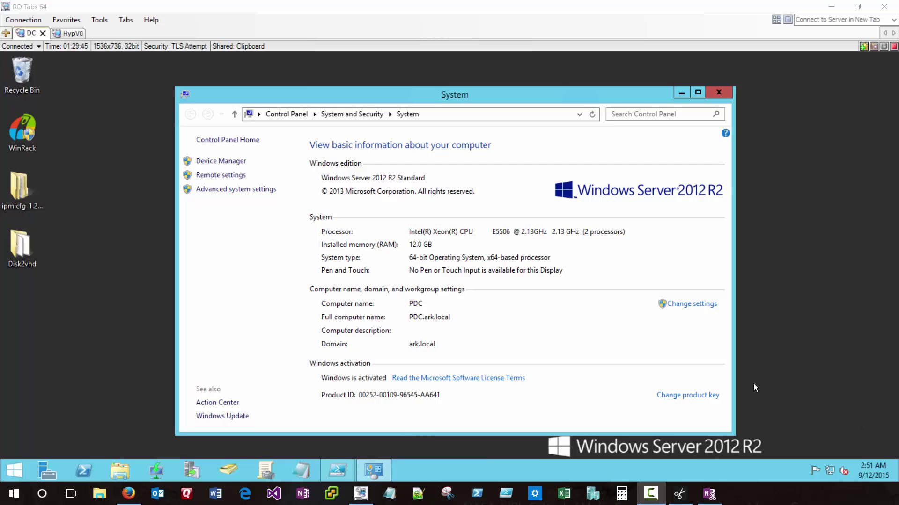
click(411, 262)
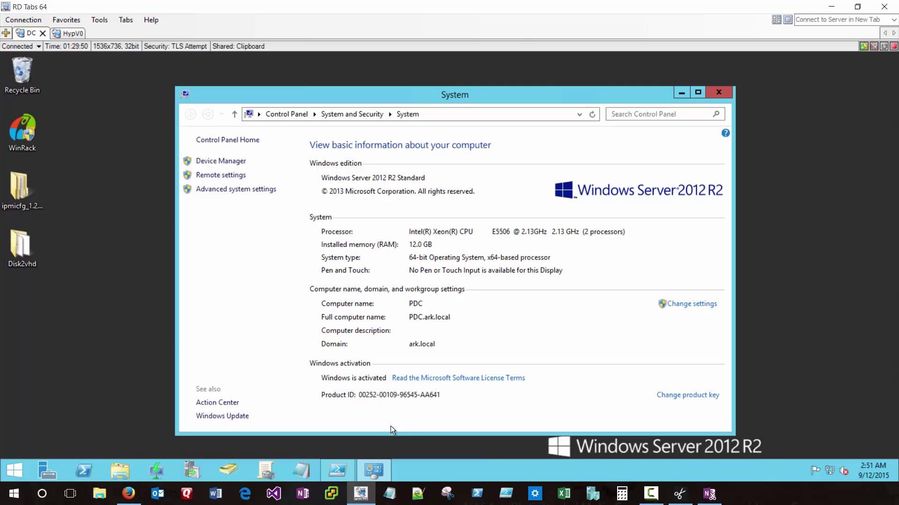
click(335, 466)
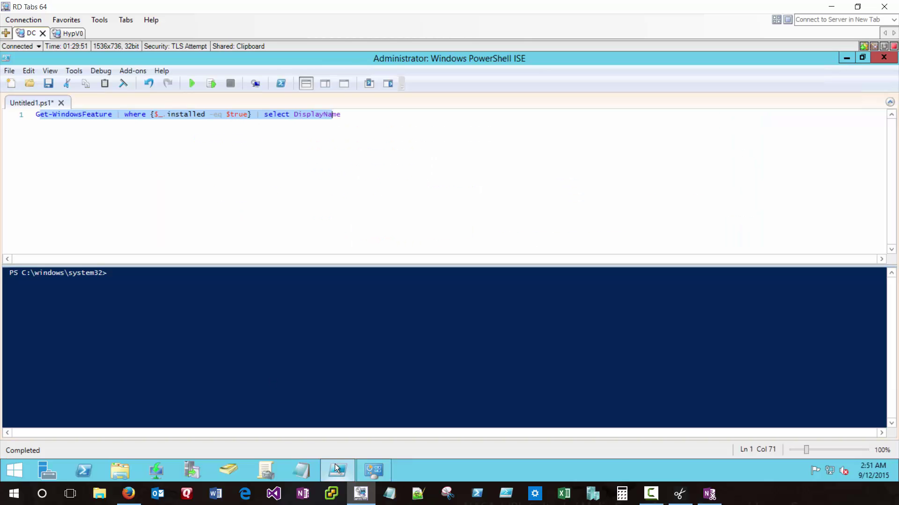
click(304, 171)
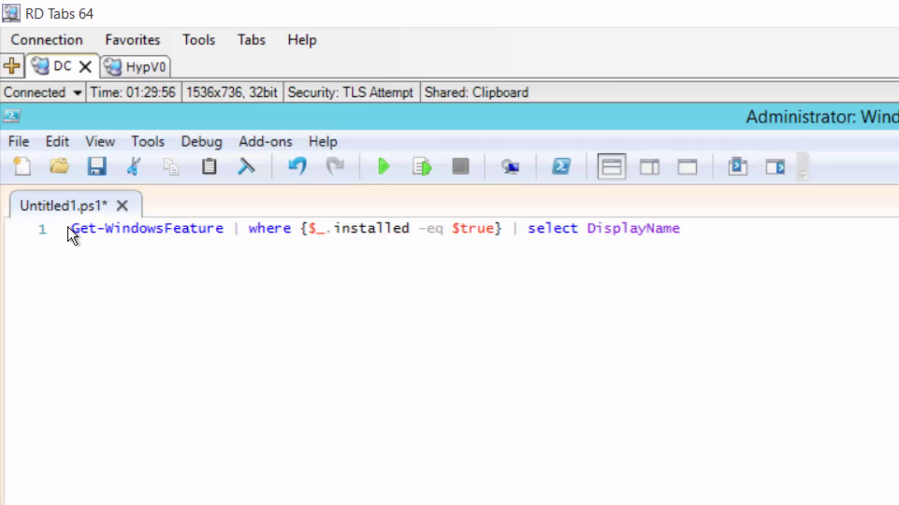
drag(71, 228, 506, 233)
click(638, 236)
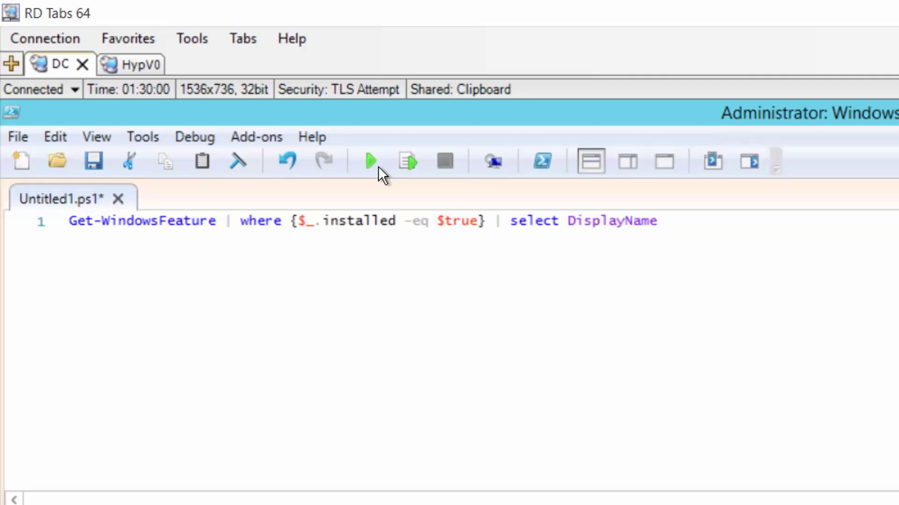
click(376, 164)
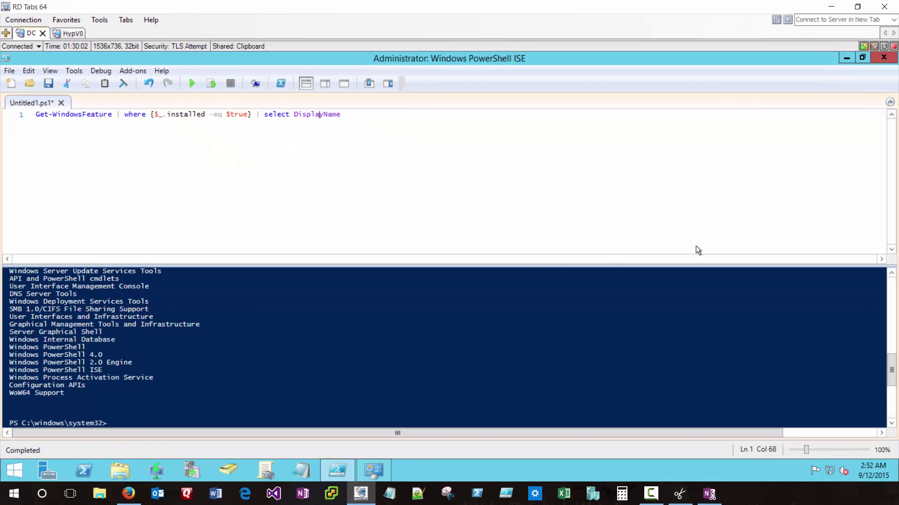
Step: Expand the console output and highlight the Active Directory Domain Services and DNS Server entries
click(889, 102)
scroll(250, 263, up, 12)
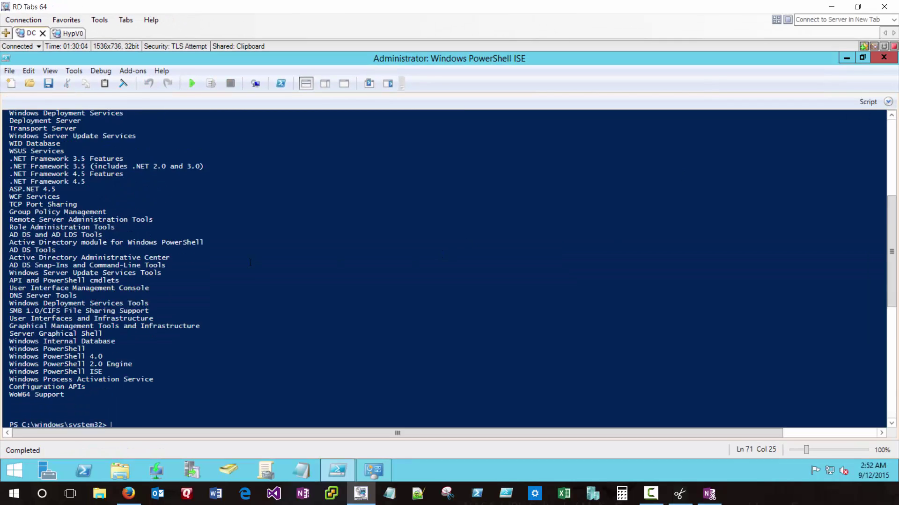
scroll(250, 263, up, 5)
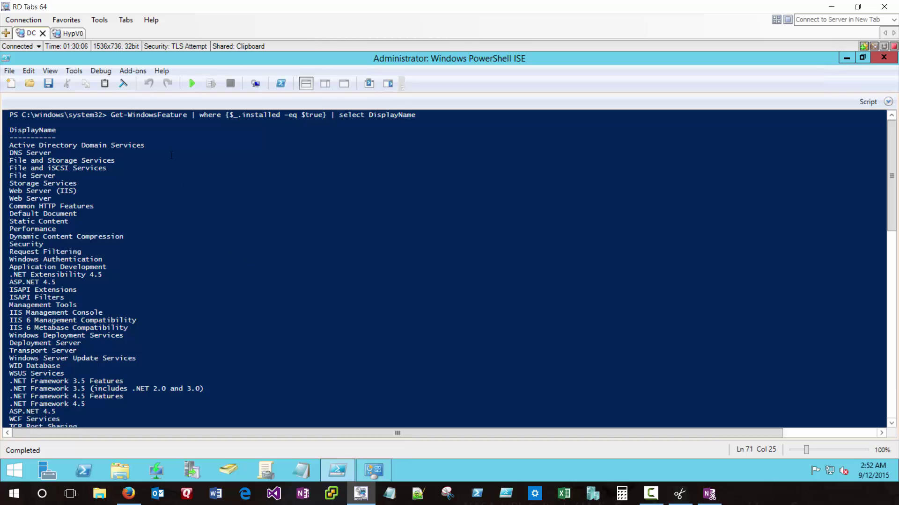
scroll(10, 146, down, 15)
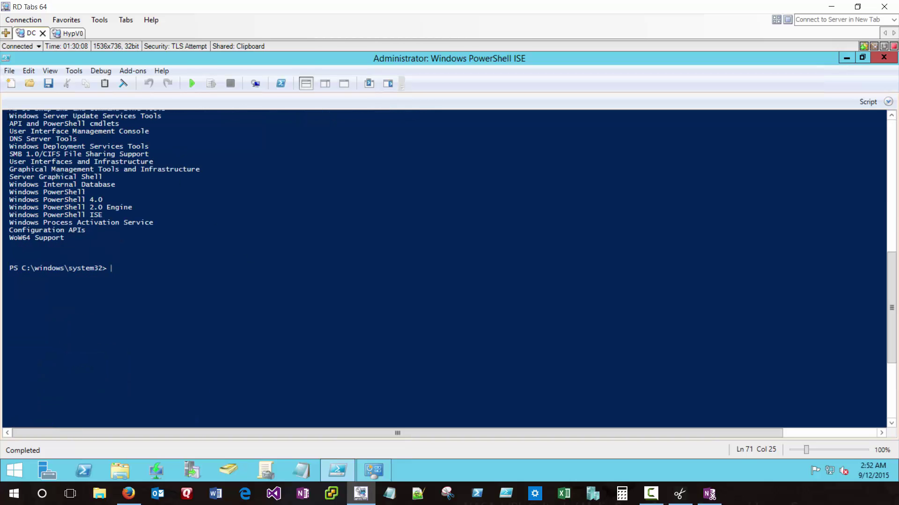
scroll(121, 179, up, 15)
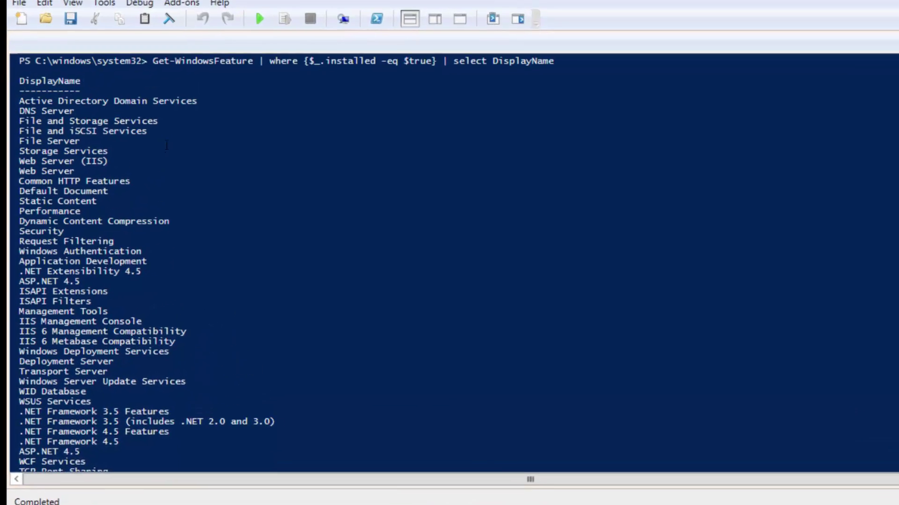
drag(198, 97, 16, 69)
click(34, 90)
drag(88, 84, 28, 91)
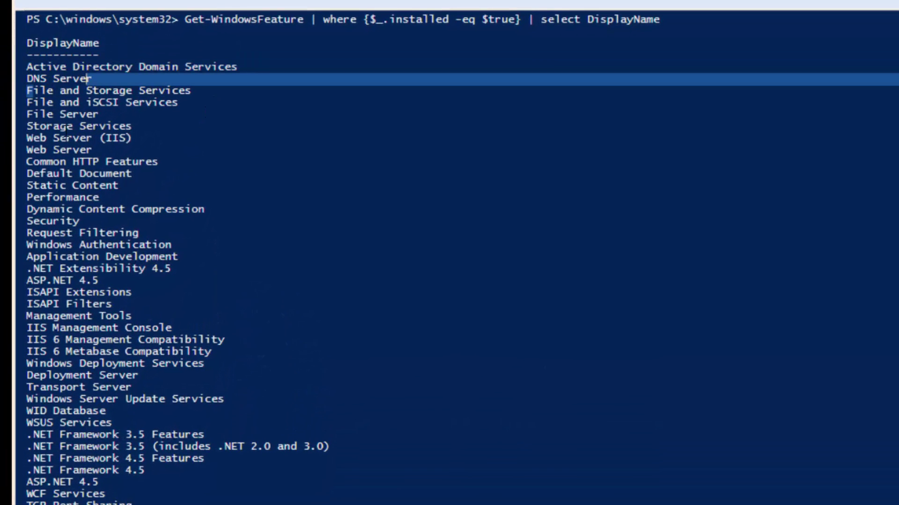
click(43, 138)
Step: Scroll the output and highlight the WSUS Services and Windows Deployment Services entries
drag(27, 139, 125, 150)
scroll(128, 150, down, 2)
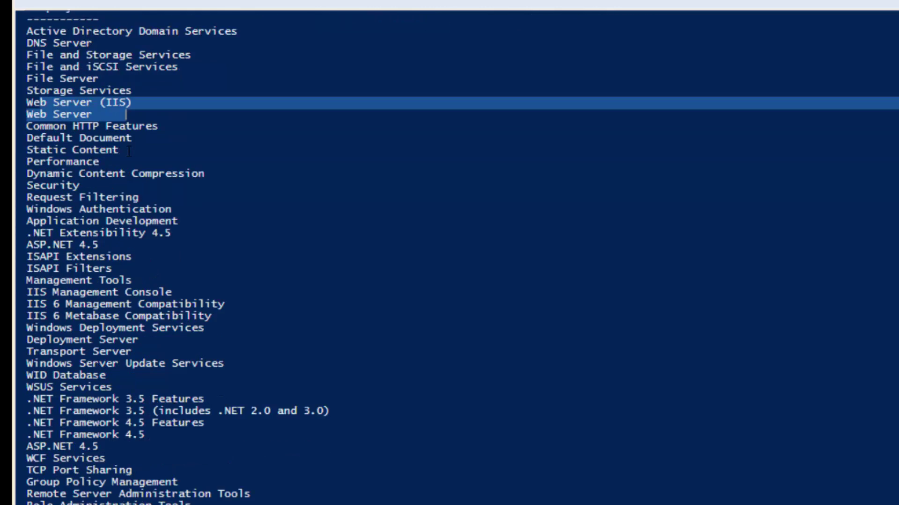
scroll(90, 245, down, 1)
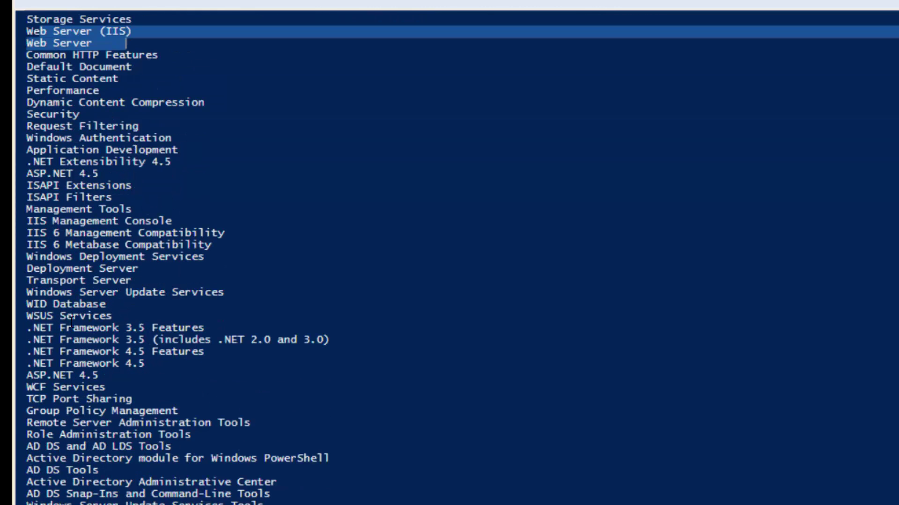
drag(113, 319, 26, 317)
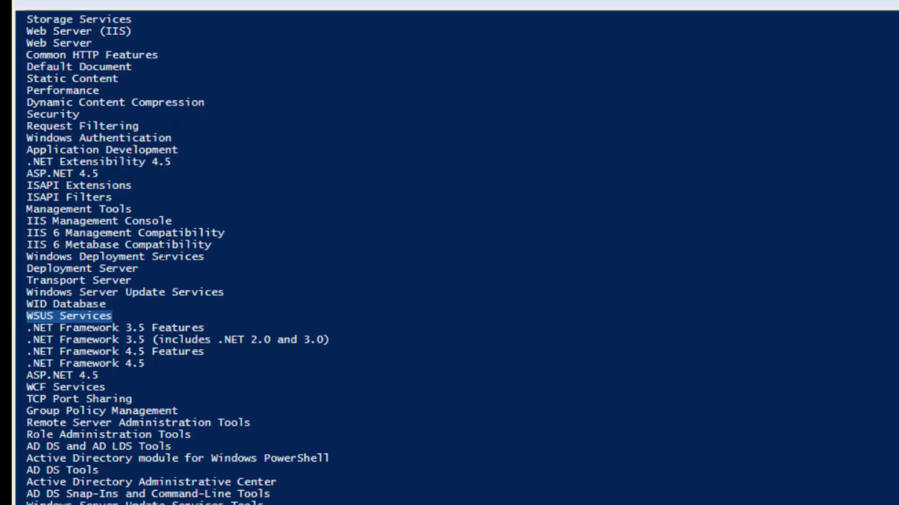
drag(211, 255, 26, 257)
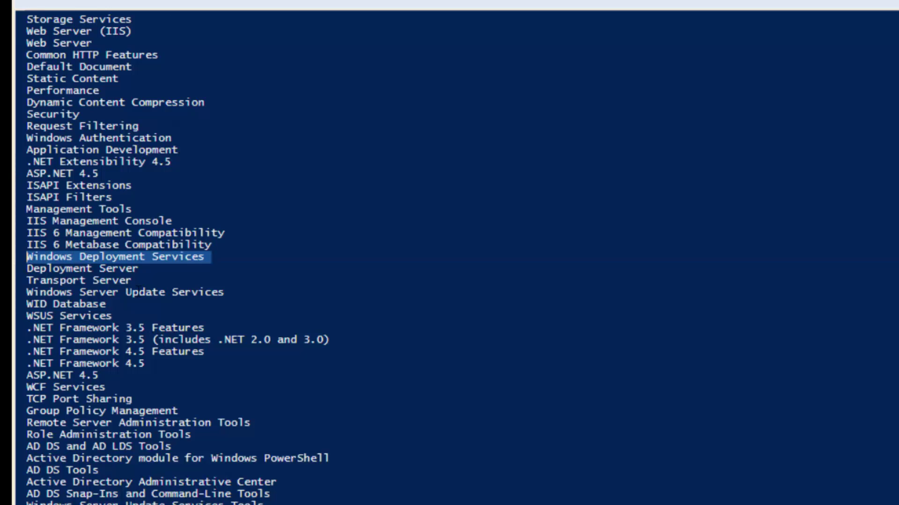
scroll(352, 288, up, 3)
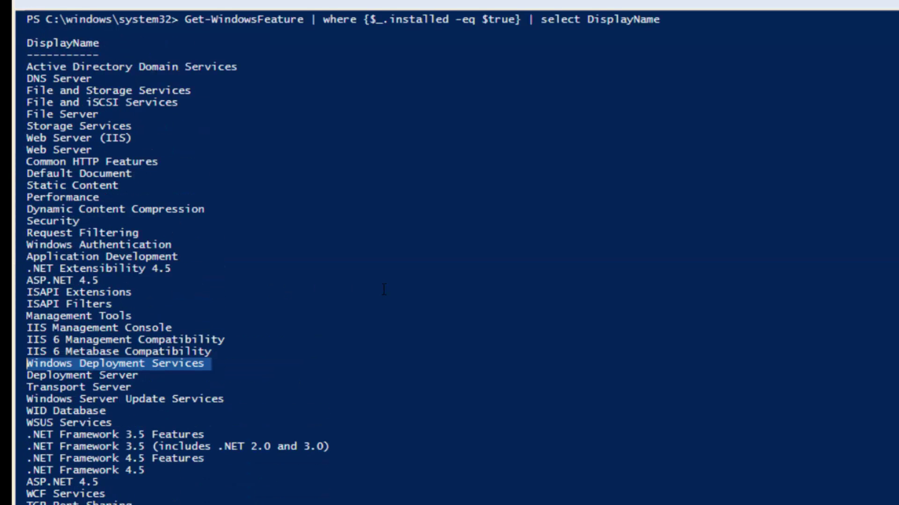
scroll(383, 289, down, 8)
scroll(383, 289, down, 4)
scroll(384, 289, up, 7)
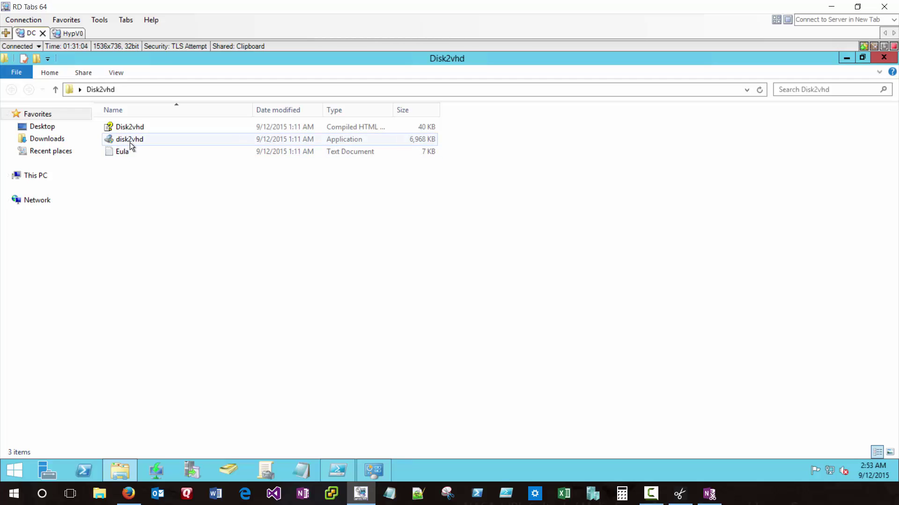
Step: Start disk2vhd.exe from the Disk2vhd folder
double_click(133, 139)
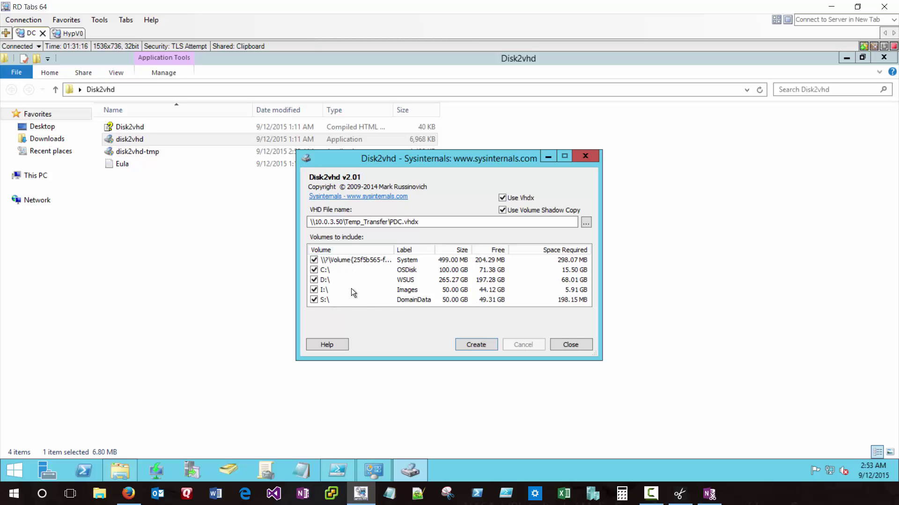
Step: Change the VHD file path host from 10.0.3.50 to Hypv0
click(336, 221)
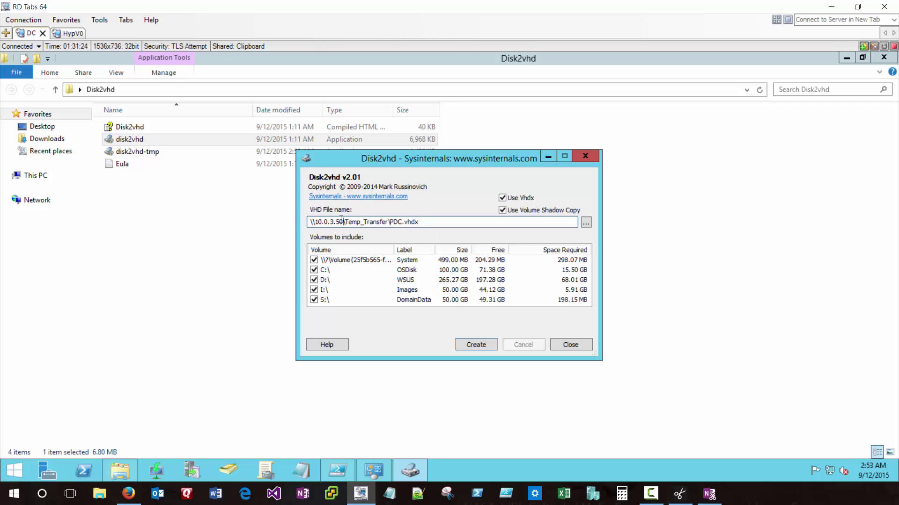
drag(344, 221, 315, 222)
text(Hypv0)
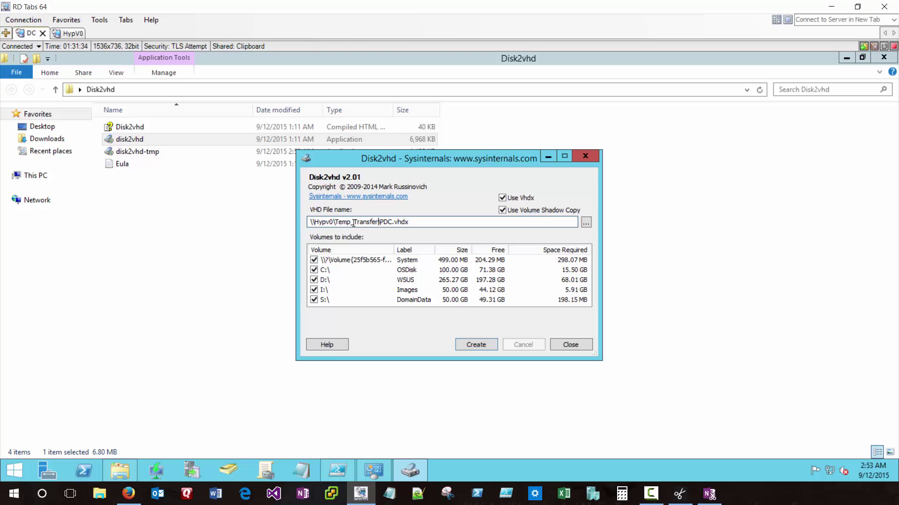
Step: Confirm the \\Hypv0\Temp_Transfer share is reachable through the Run box, then reselect the path
drag(379, 222, 238, 181)
right_click(15, 471)
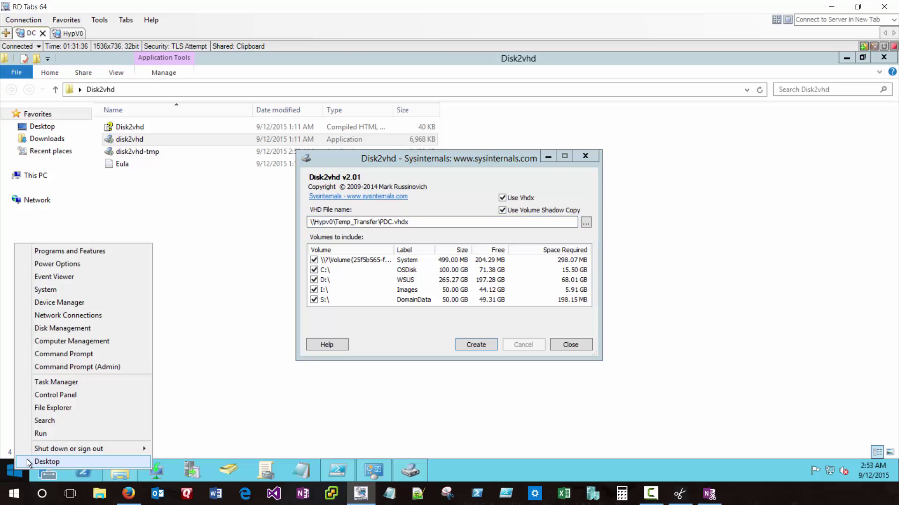
click(28, 429)
click(71, 432)
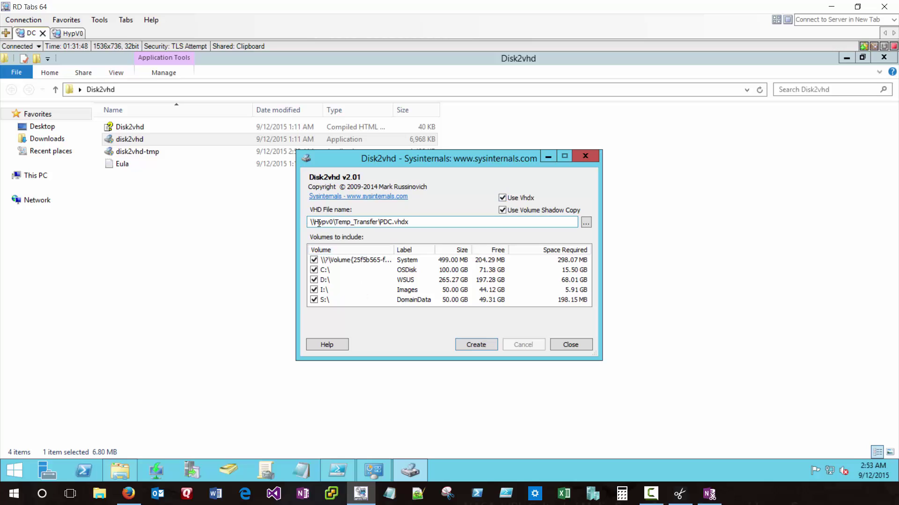
drag(412, 222, 289, 219)
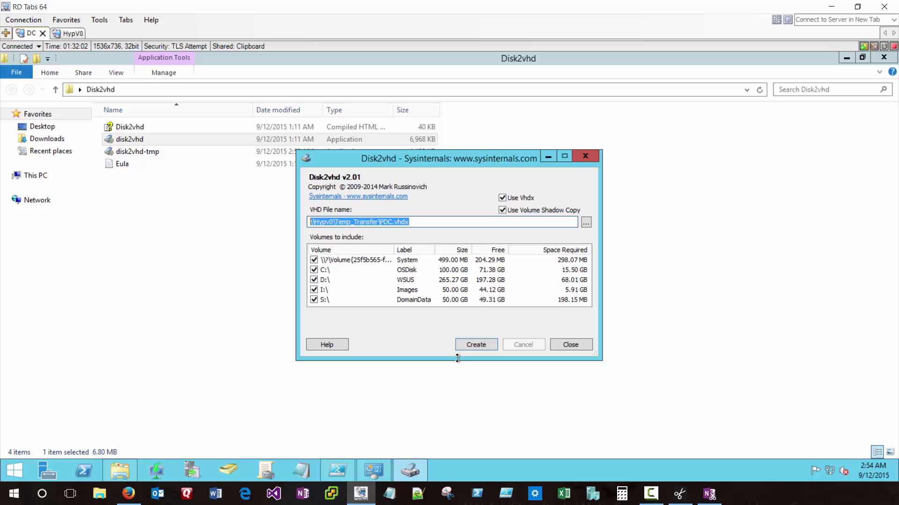
Step: Review the WSUS, DomainData and Images volumes, then create PDC.vhdx and wait for success
click(371, 280)
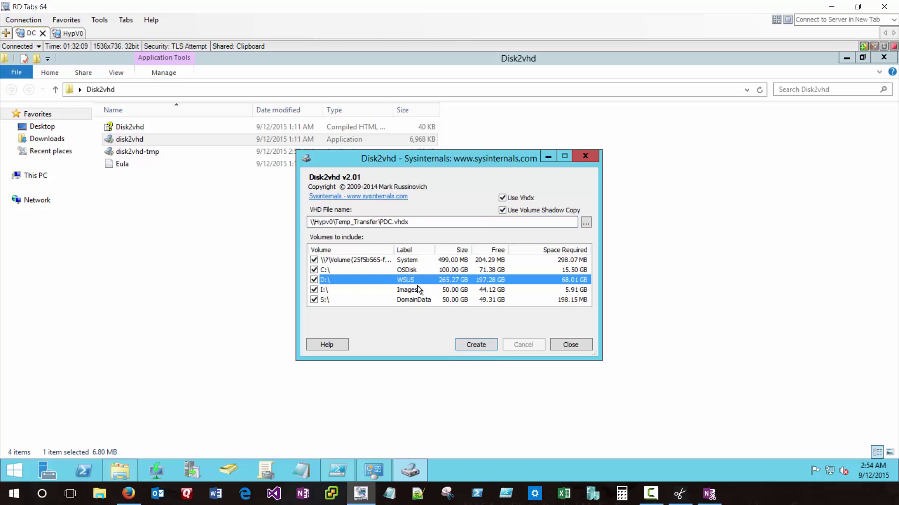
click(412, 300)
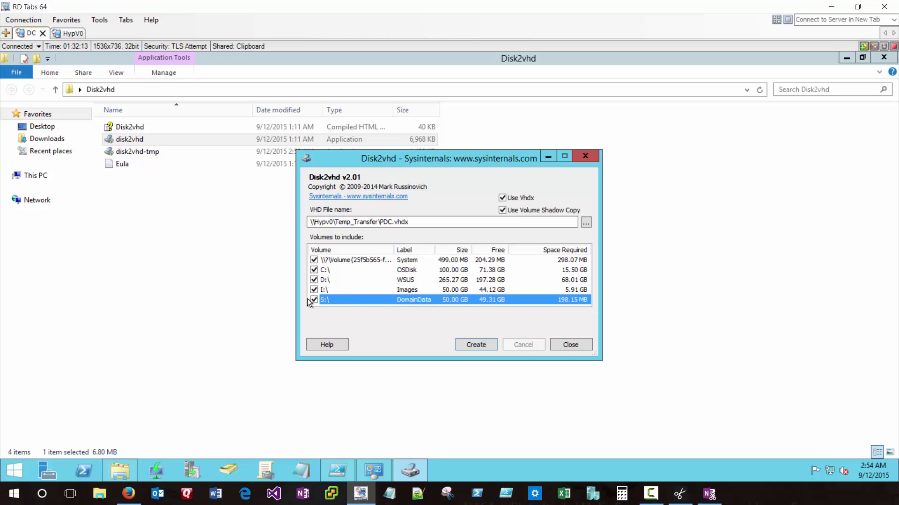
click(431, 292)
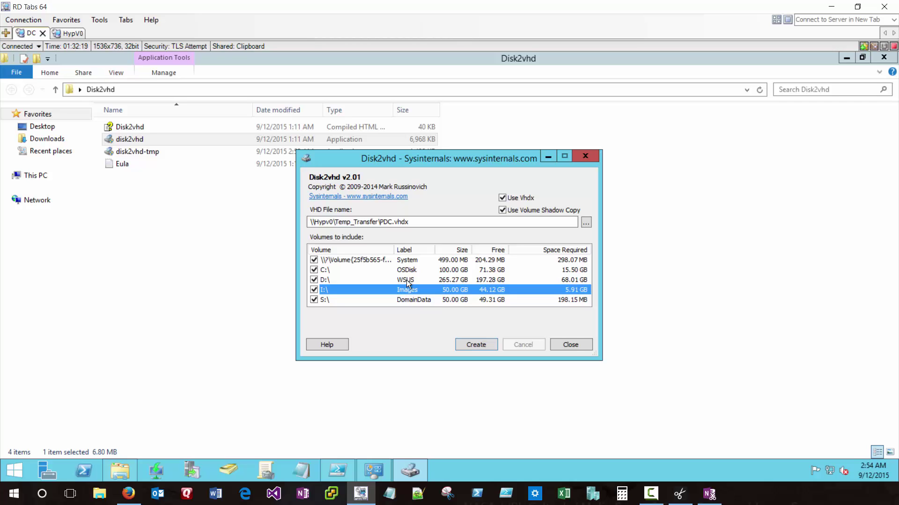
click(416, 280)
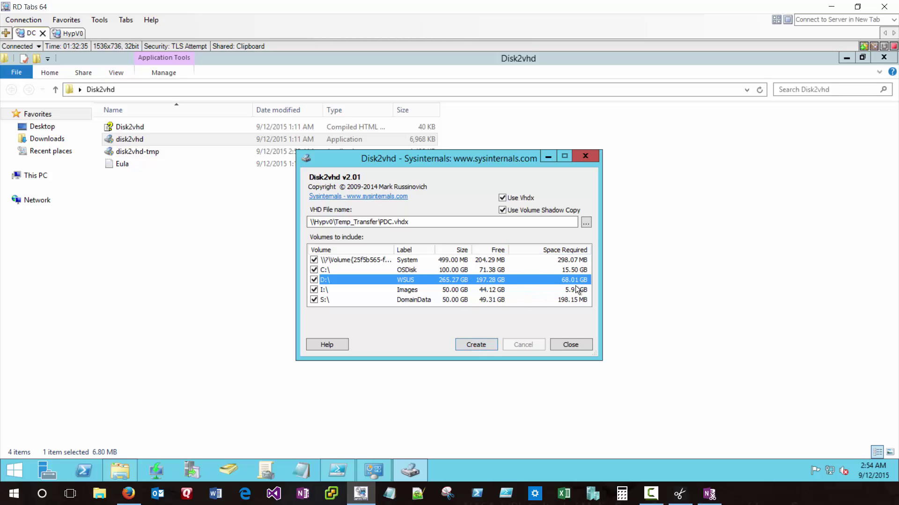
click(473, 344)
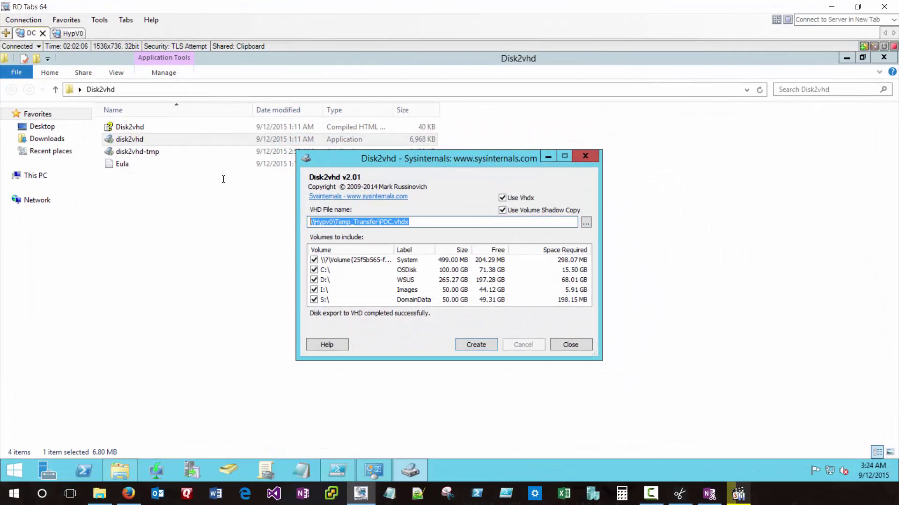
Step: On the HypV0 host, locate the PDC image in VMDataDrives (D:) > Temp_Transfer
click(427, 222)
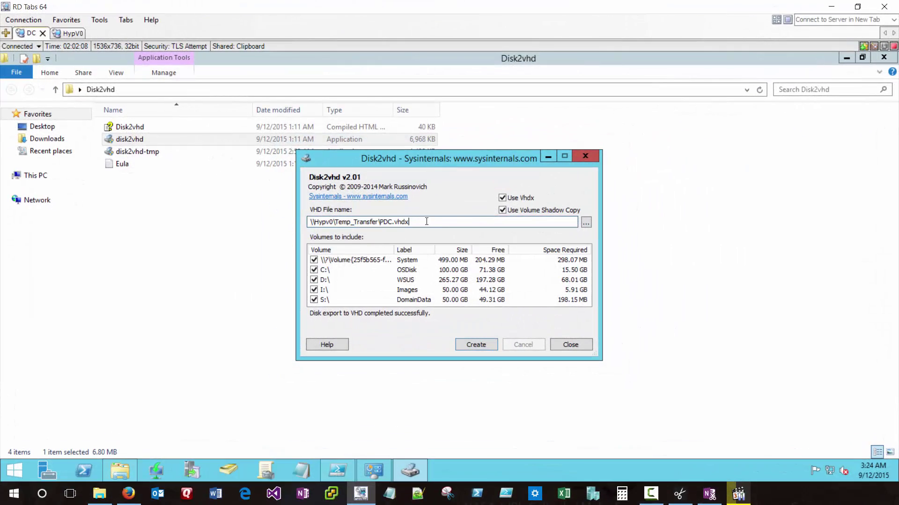
click(54, 33)
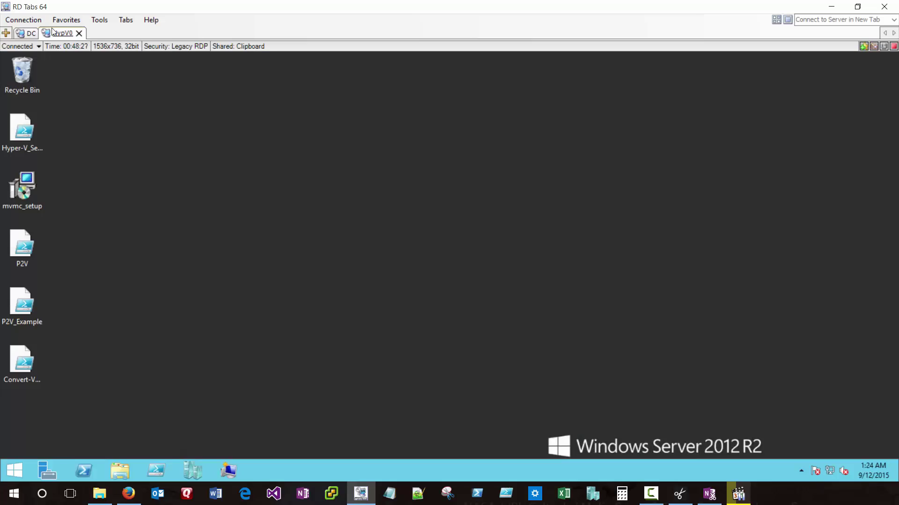
click(121, 468)
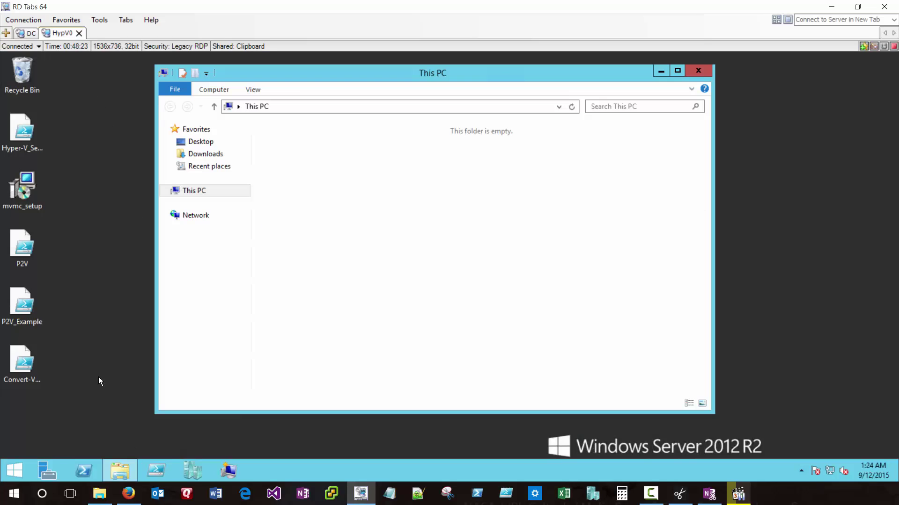
key(Return)
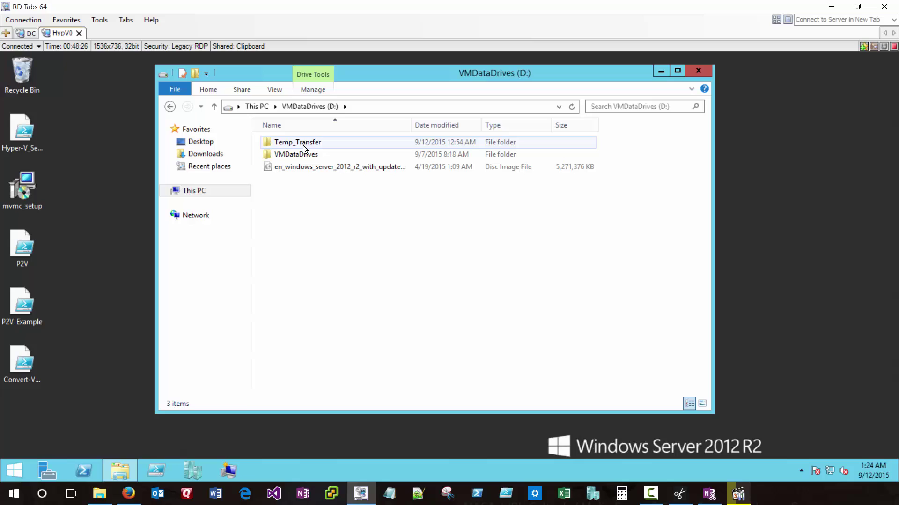
click(298, 144)
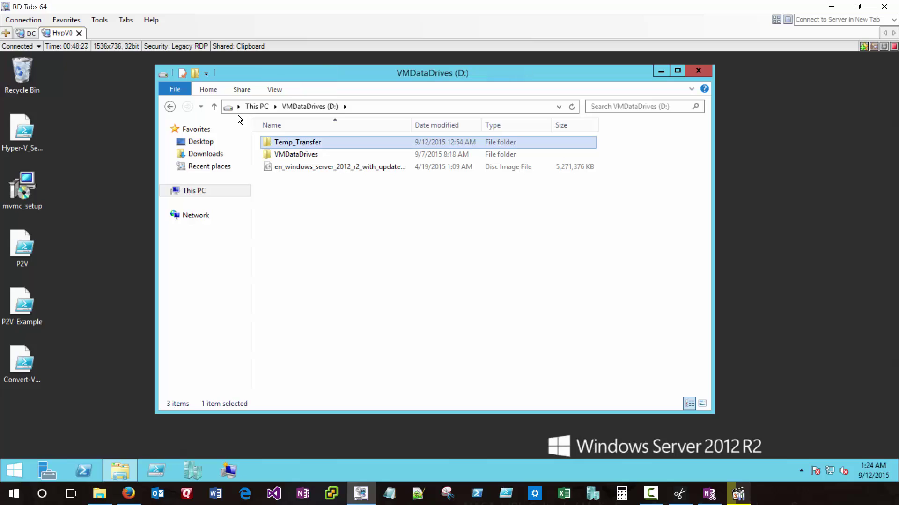
double_click(307, 144)
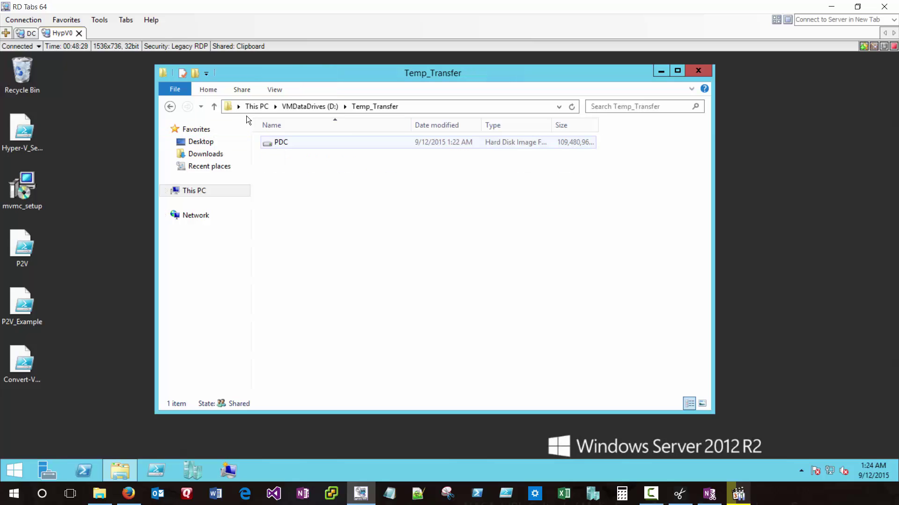
click(268, 142)
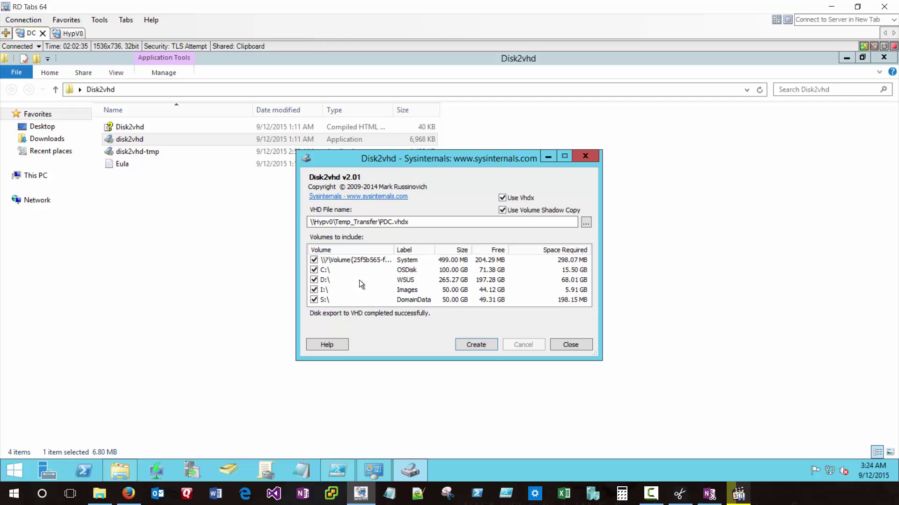
Step: Open Disk Management on the DC, maximized, and step through Disk 0's partitions
right_click(14, 470)
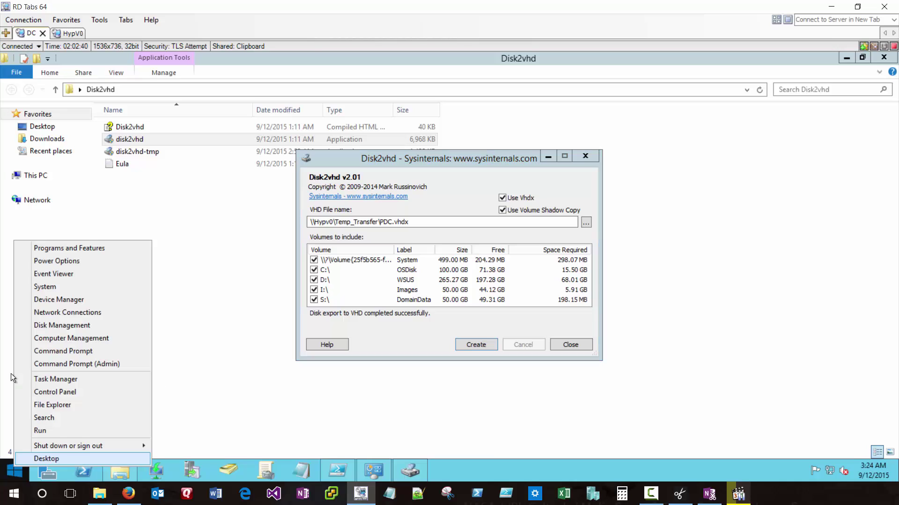
click(66, 327)
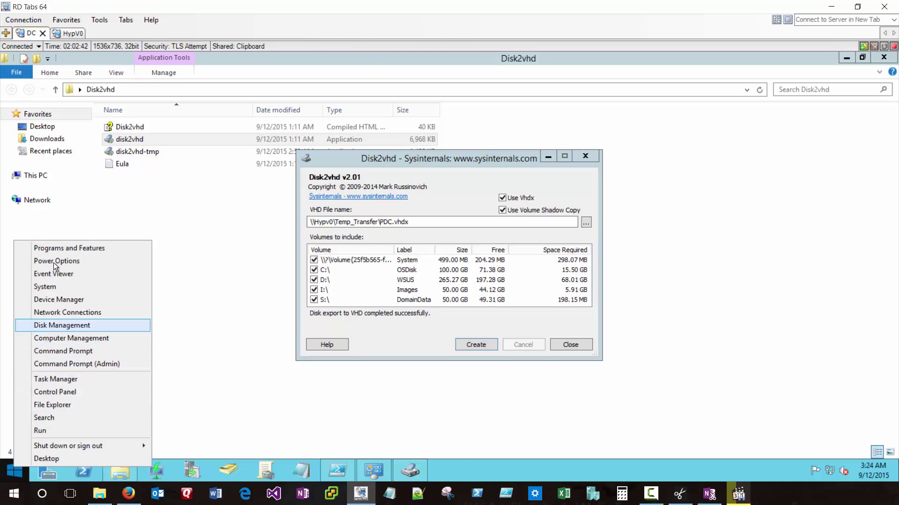
drag(192, 61, 166, 51)
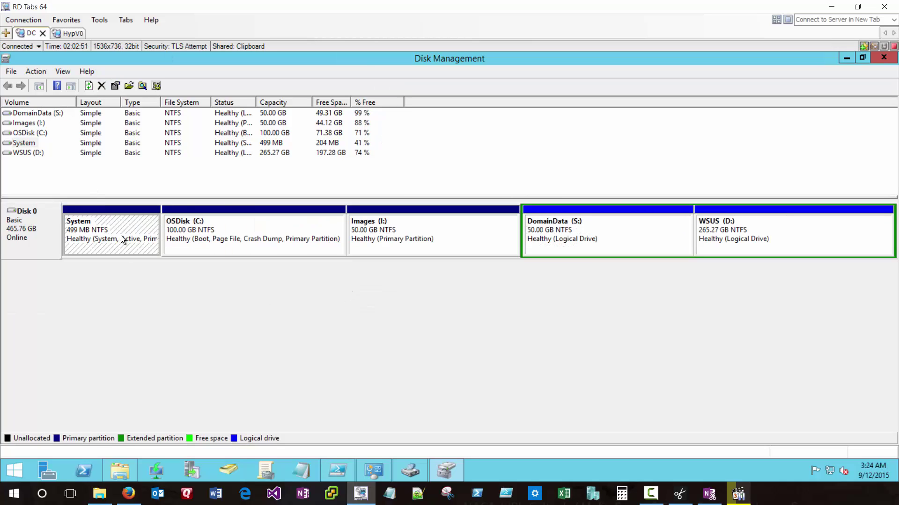
click(241, 248)
key(Right)
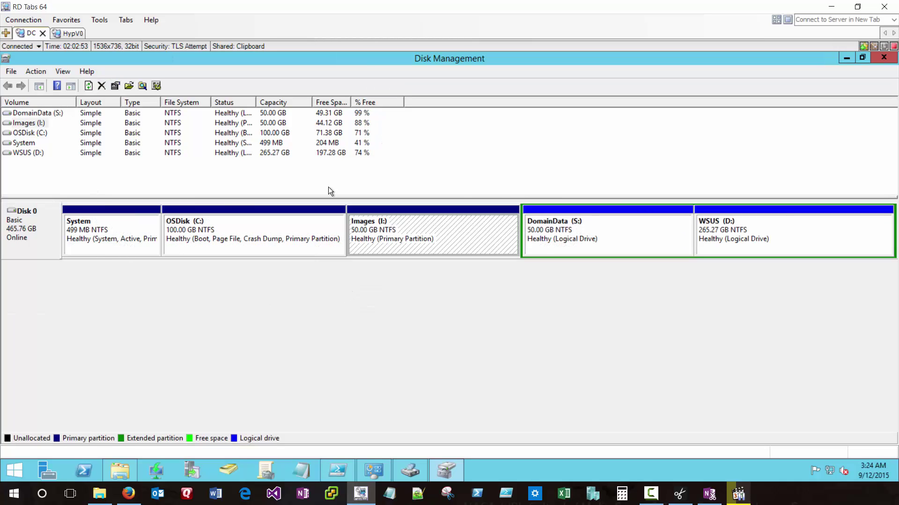
key(Right)
key(Right)
click(40, 220)
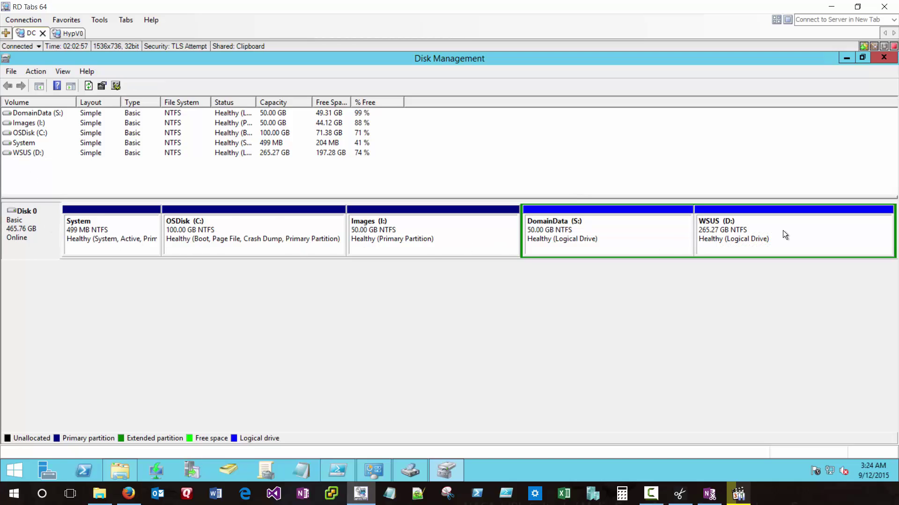
click(845, 58)
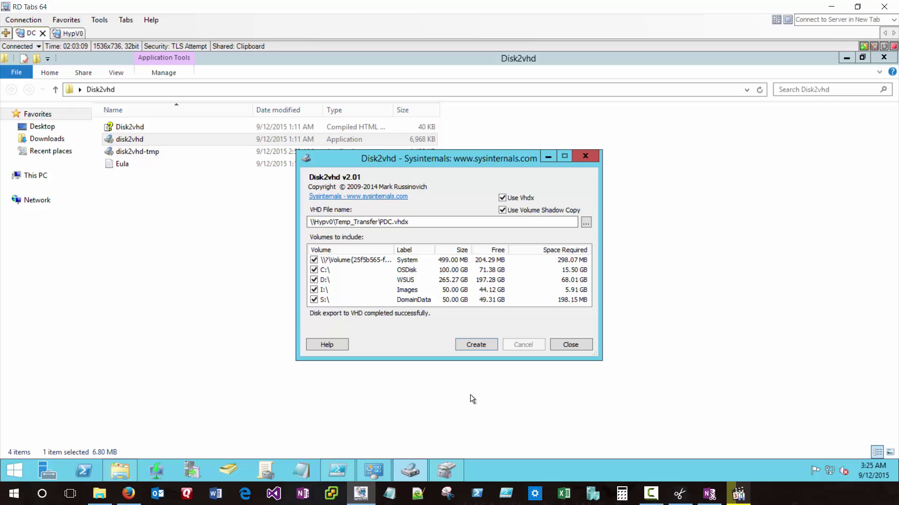
click(447, 467)
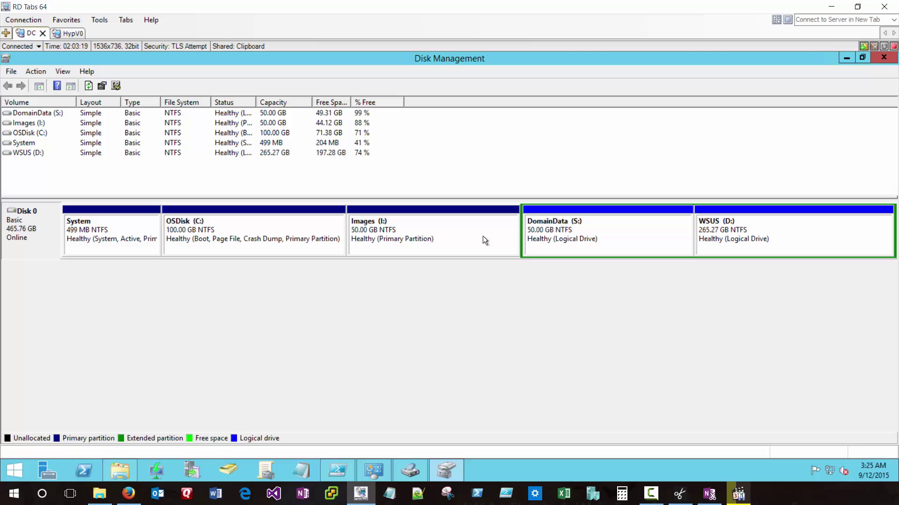
Step: Confirm the PDC image in Temp_Transfer is 104 GB and launch Hyper-V Manager
click(67, 32)
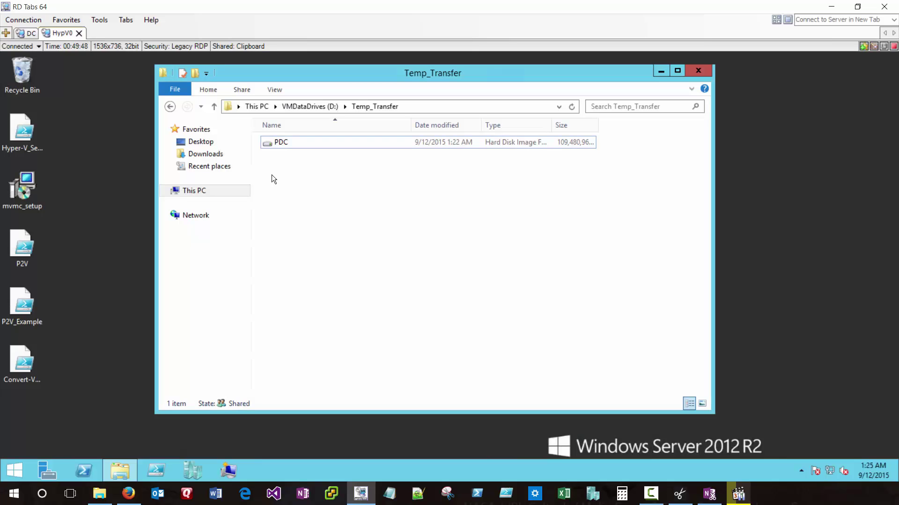
click(299, 143)
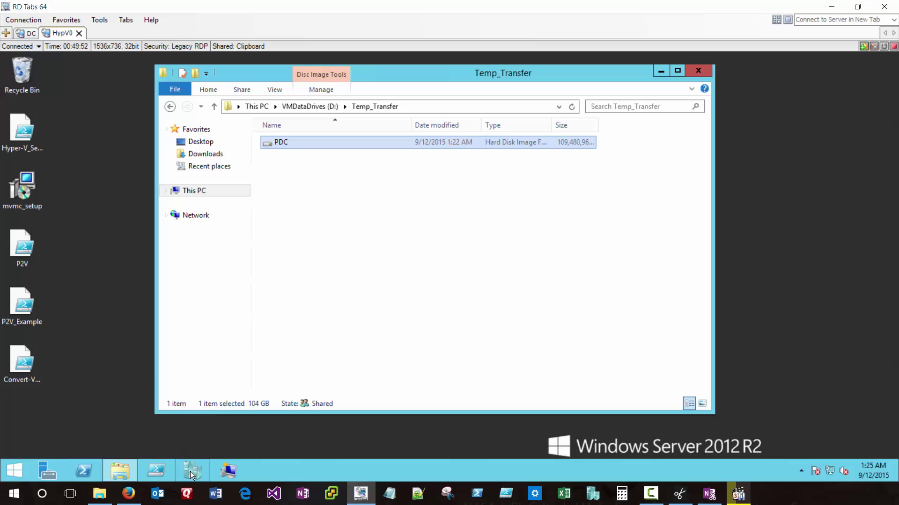
click(153, 377)
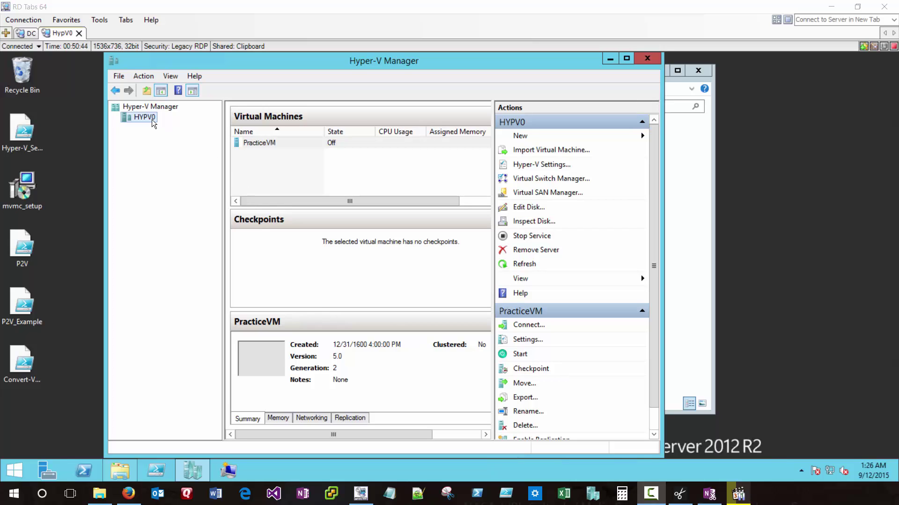
Step: Create a new virtual machine on HYPV0 named PDC, keeping Generation 1
right_click(152, 120)
mouse_move(184, 127)
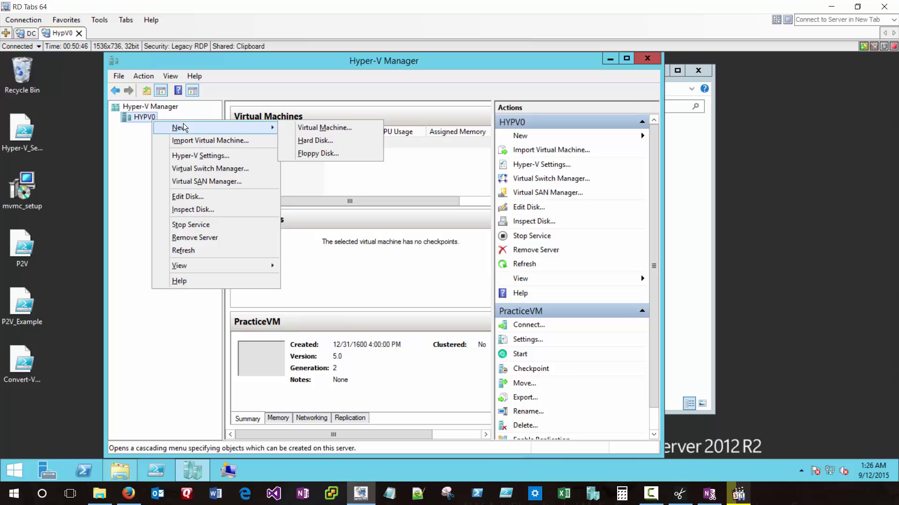
click(260, 104)
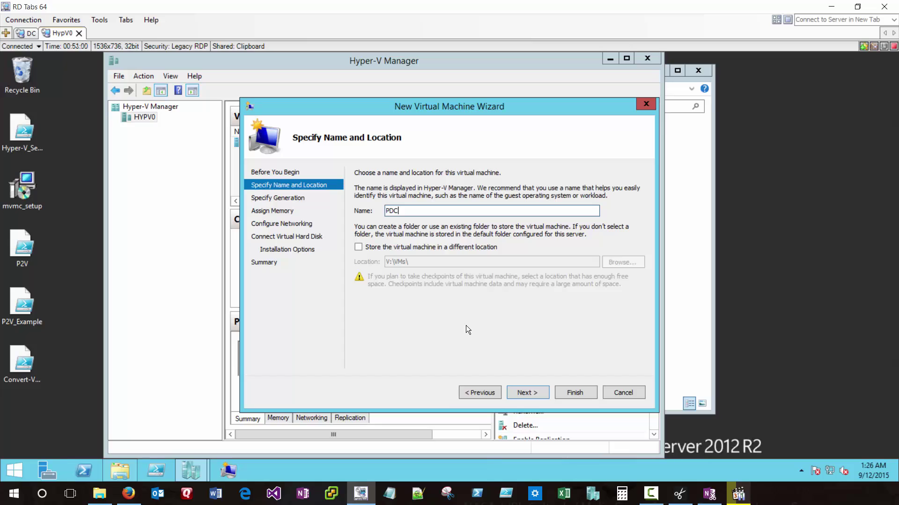
click(519, 393)
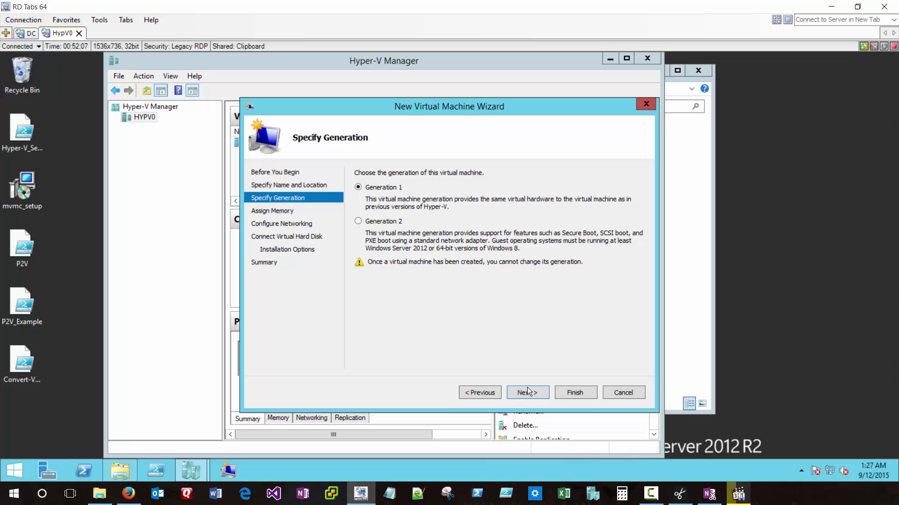
key(Return)
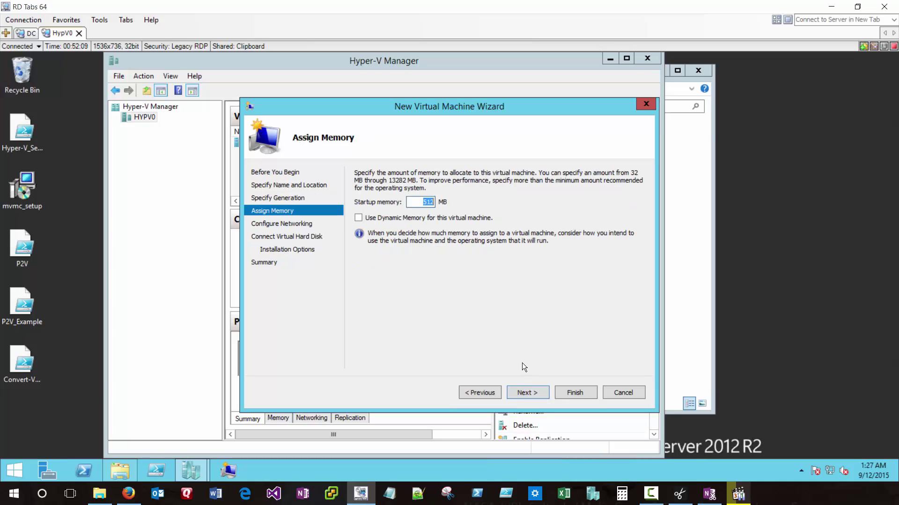
Step: Check the physical DC's installed memory in the System page
click(29, 34)
right_click(15, 471)
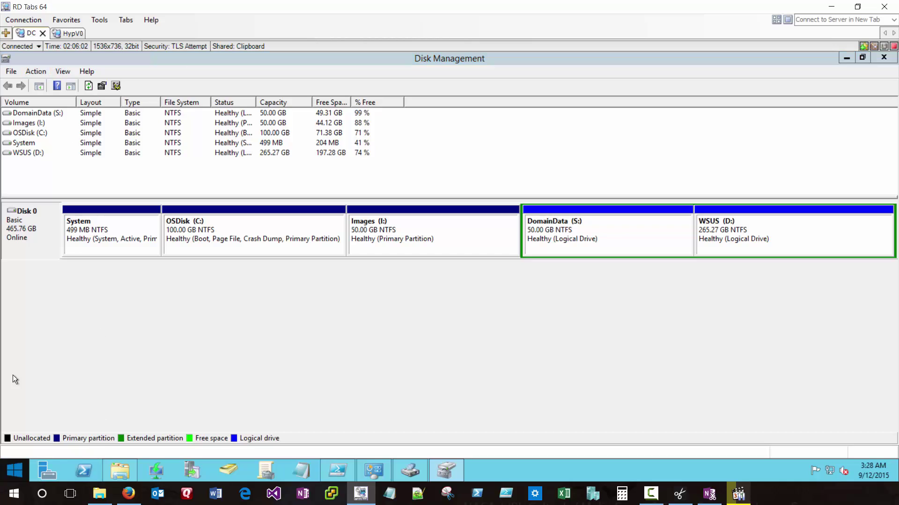
key(Return)
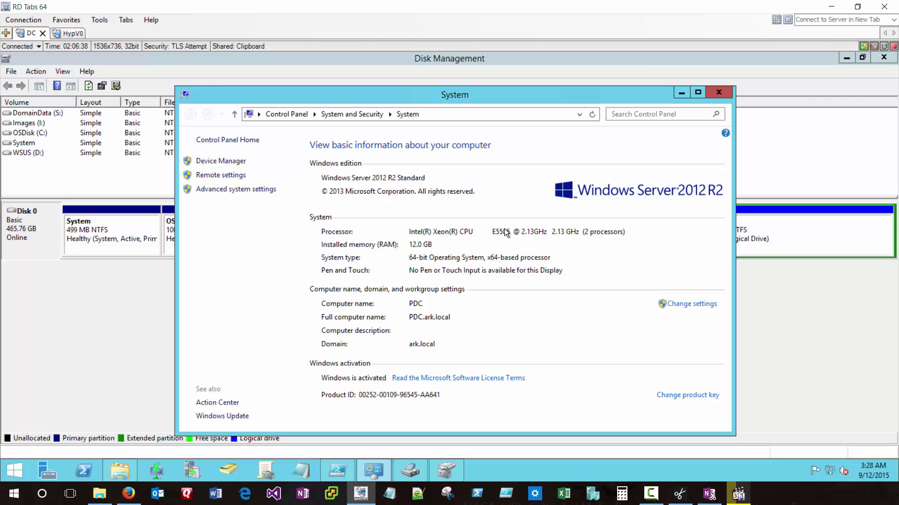
Step: Set the PDC VM's startup memory to 12288 MB and continue to networking
click(65, 34)
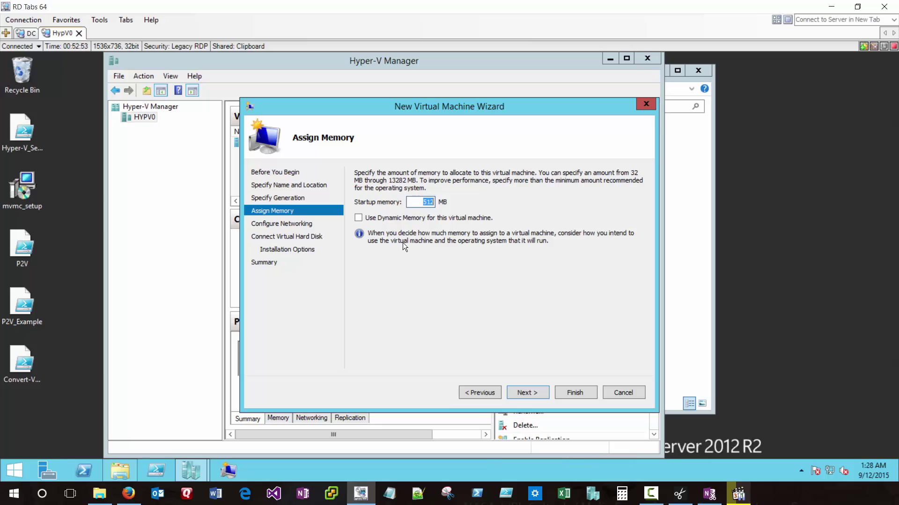
key(BackSpace)
text(12288)
click(527, 394)
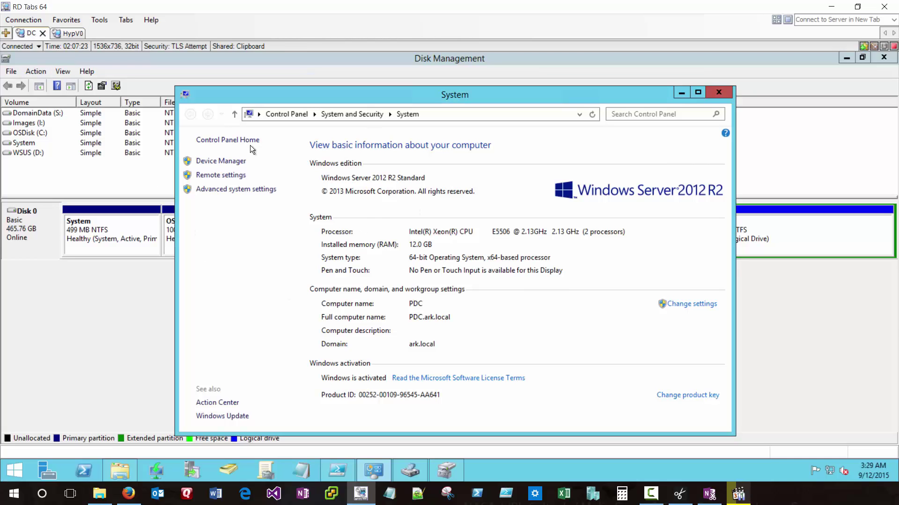
click(68, 33)
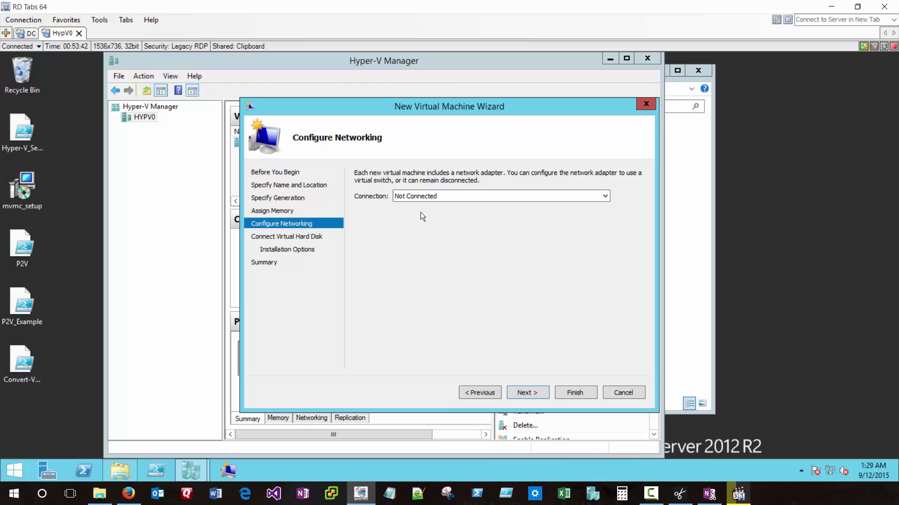
Step: Leave networking unconnected and attach existing disk D:\Temp_Transfer\PDC.VHDX, reaching the summary
click(532, 394)
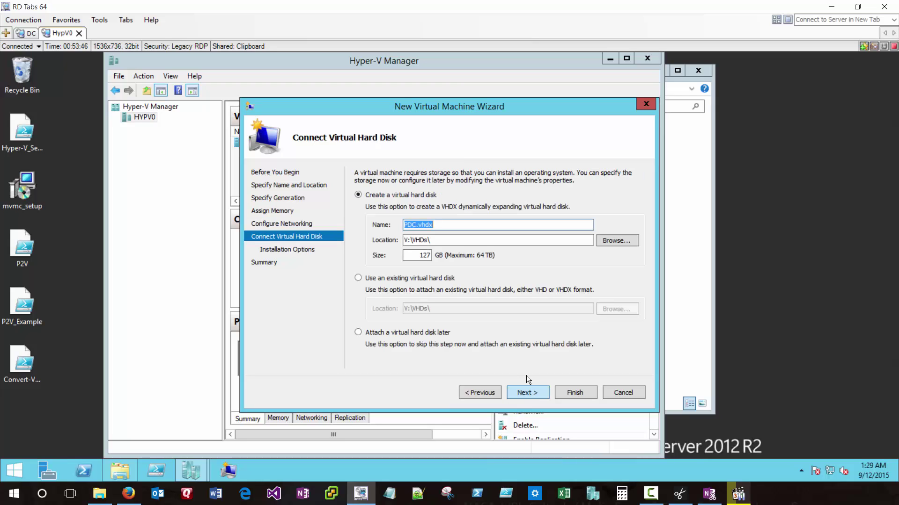
click(385, 278)
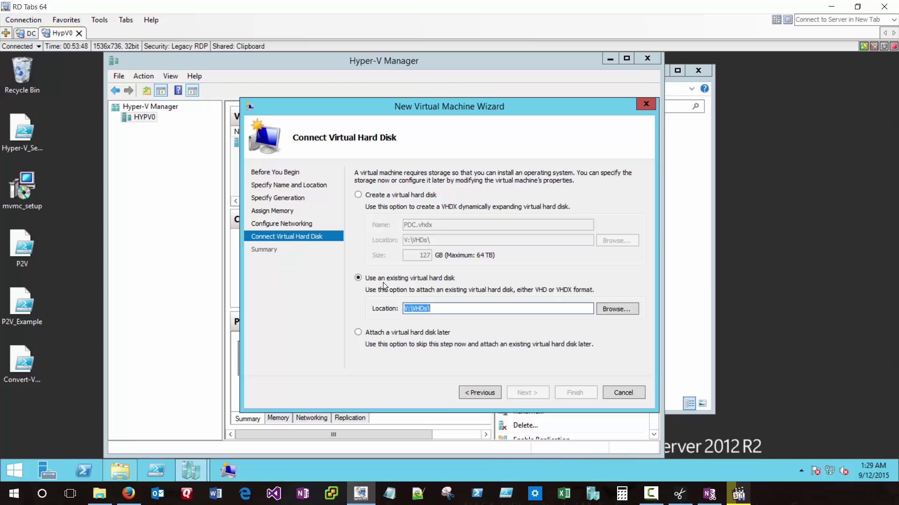
click(622, 311)
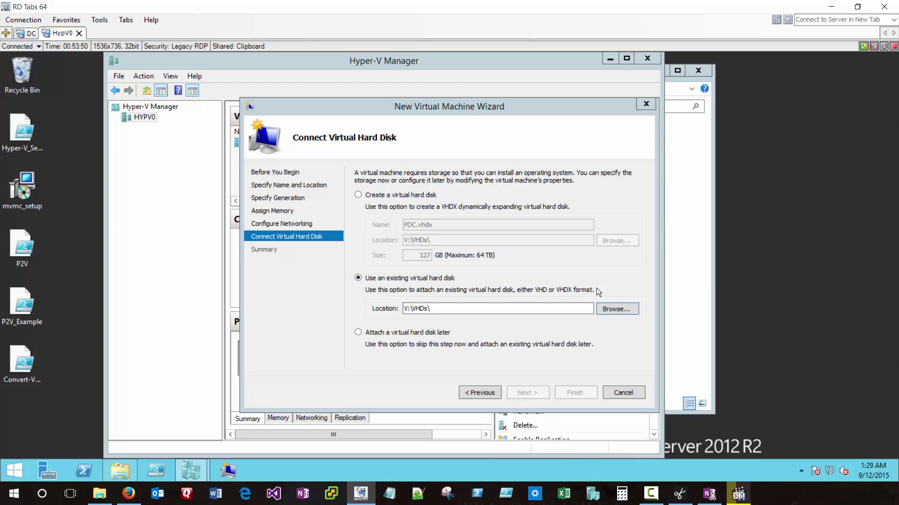
click(385, 144)
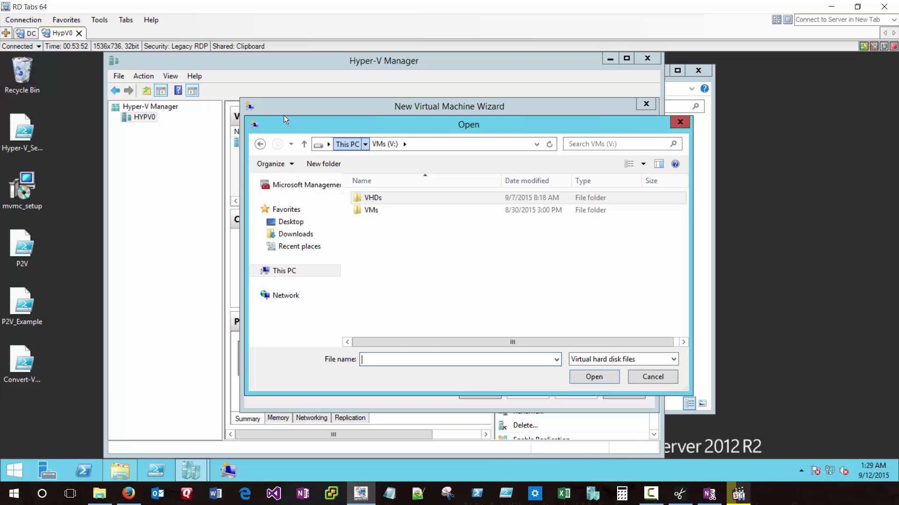
click(346, 144)
double_click(554, 264)
double_click(381, 201)
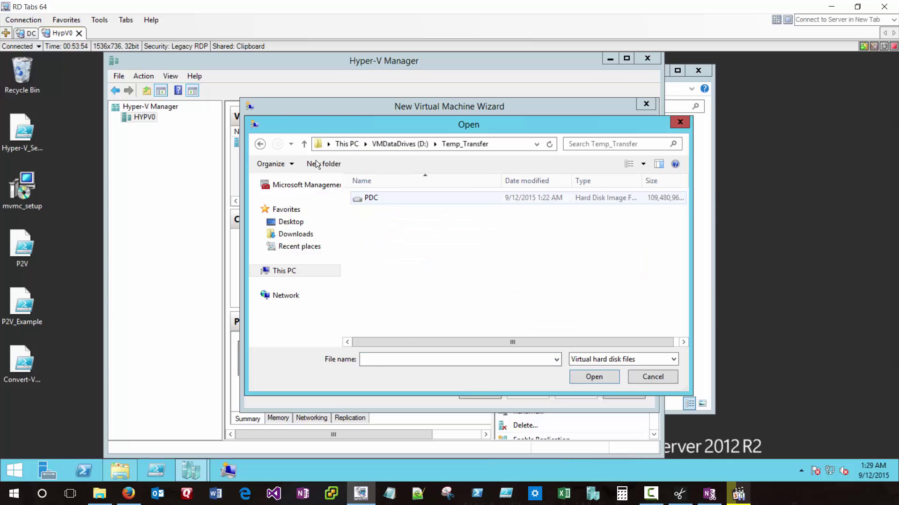
click(371, 198)
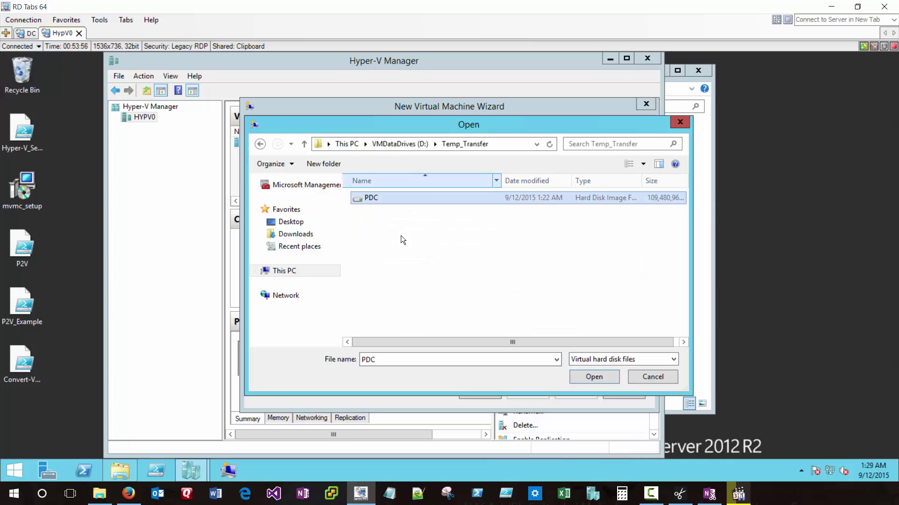
key(Return)
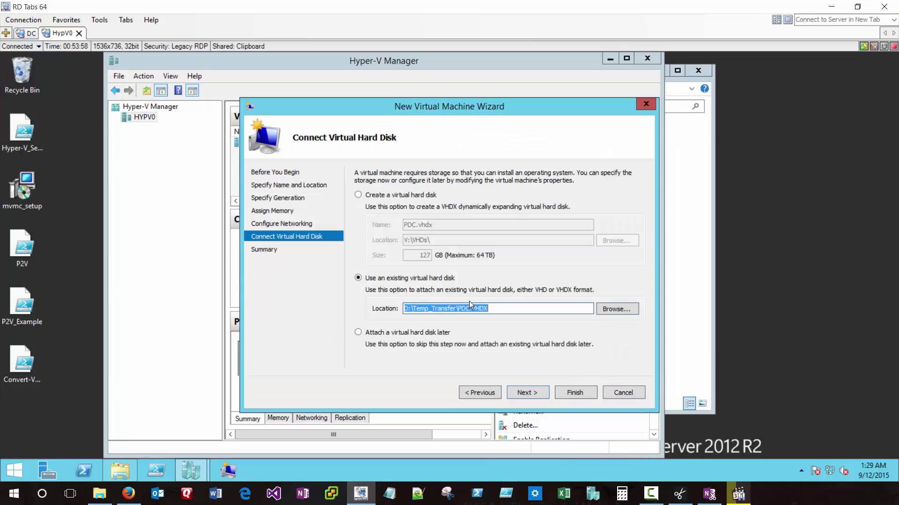
key(Return)
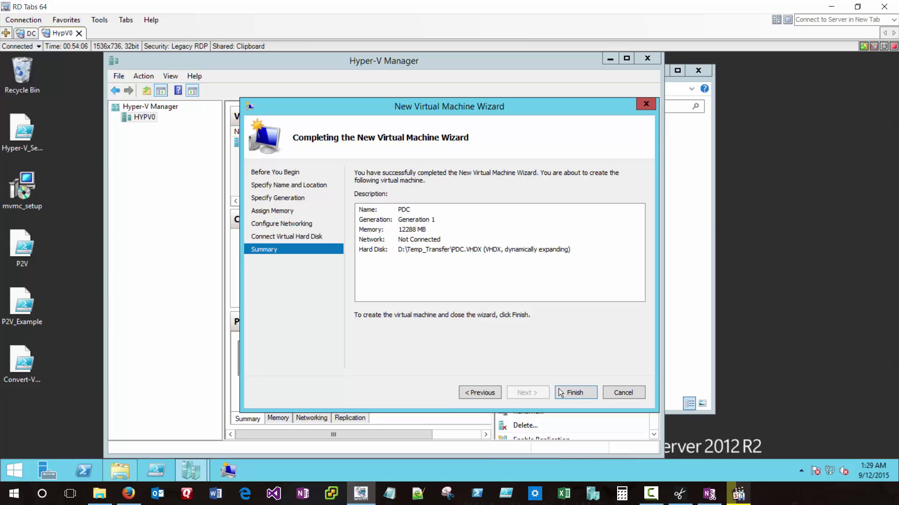
Step: Finish creating the PDC virtual machine and set it to 7 virtual processors in its Settings
key(Return)
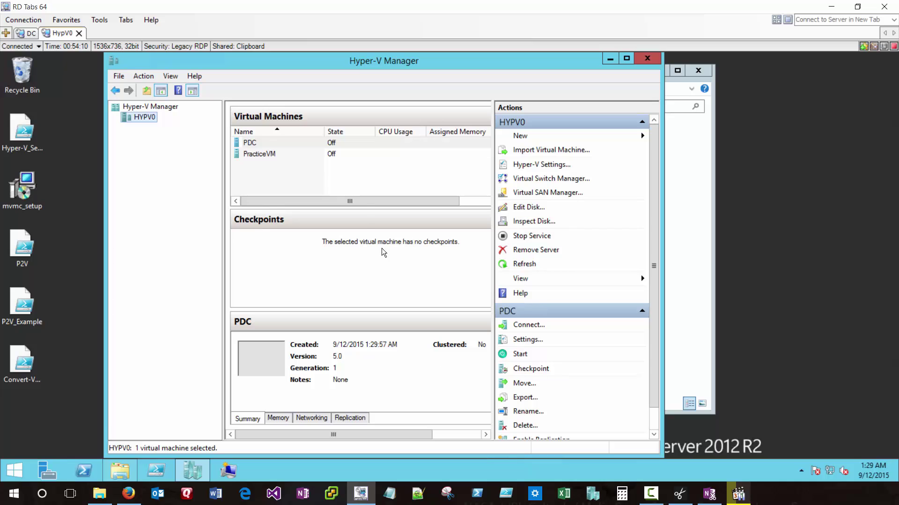
right_click(253, 143)
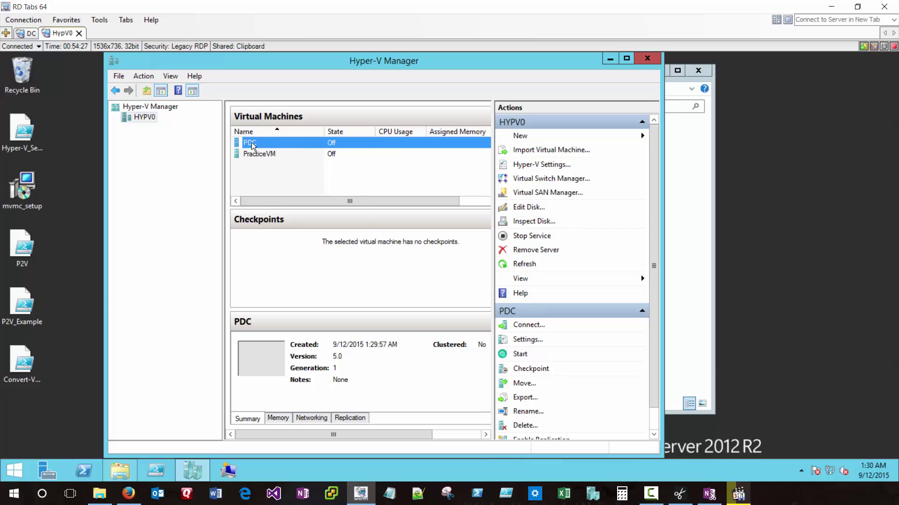
click(274, 166)
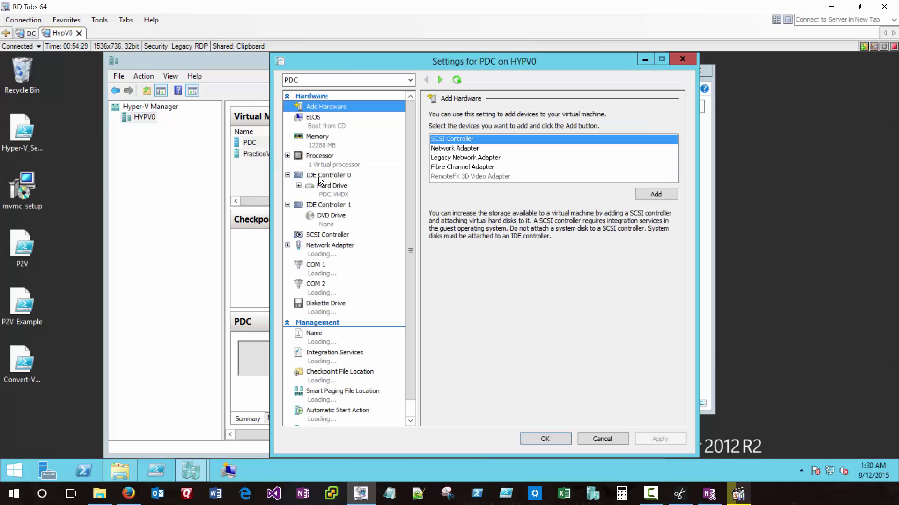
click(334, 159)
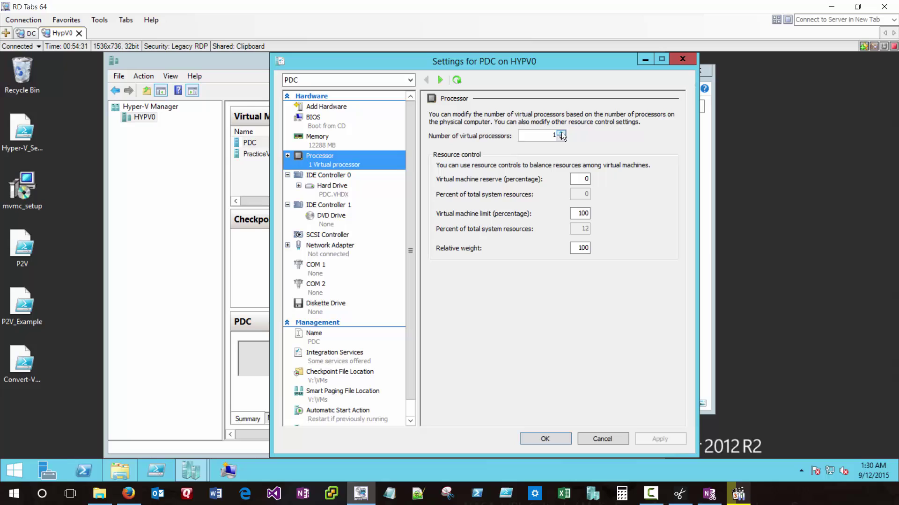
click(561, 133)
key(Up)
key(Up)
key(Up)
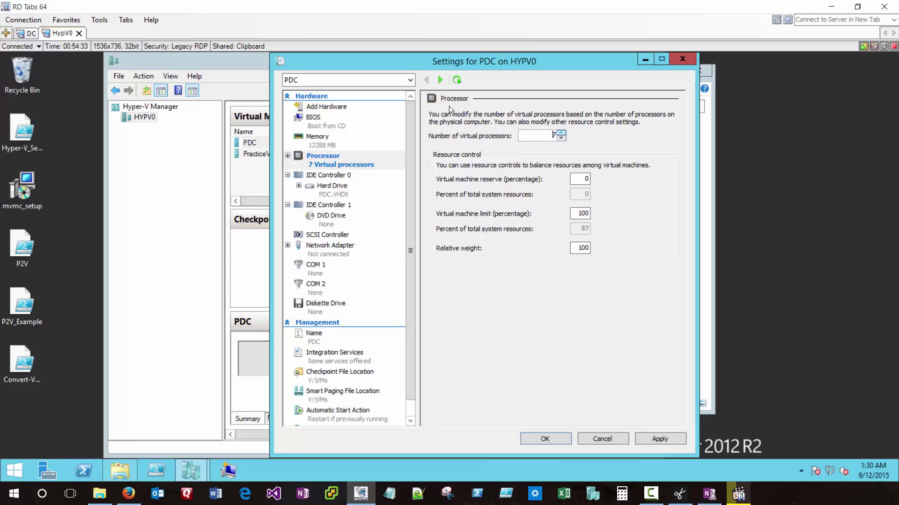
click(667, 440)
click(542, 438)
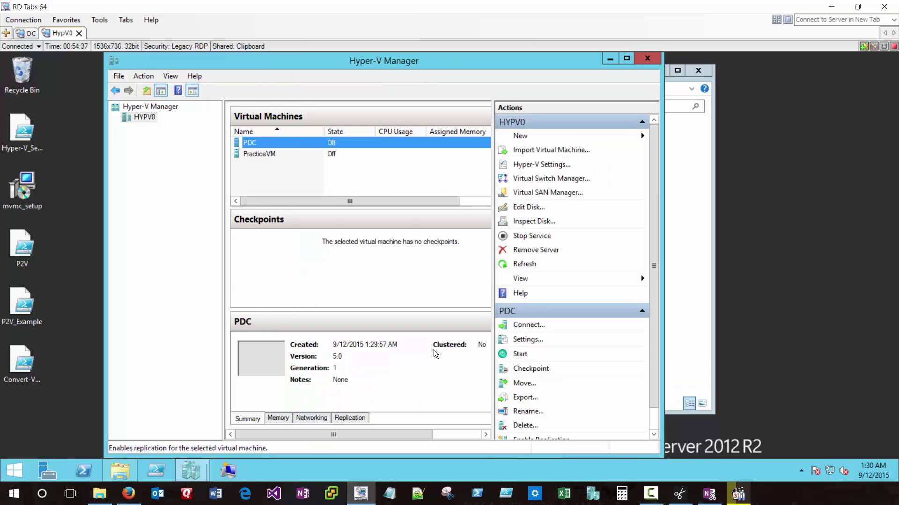
right_click(254, 143)
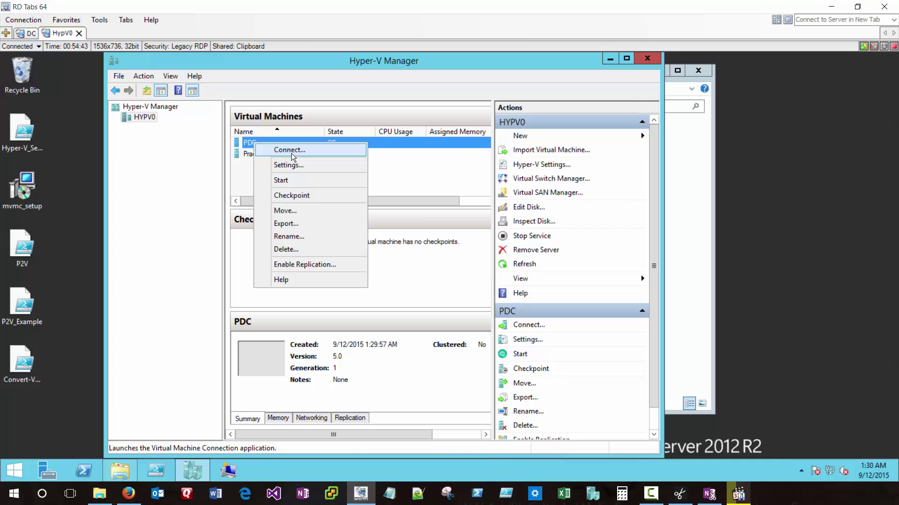
Step: Connect to the PDC console and power the VM on, letting it boot to the lock screen
click(234, 127)
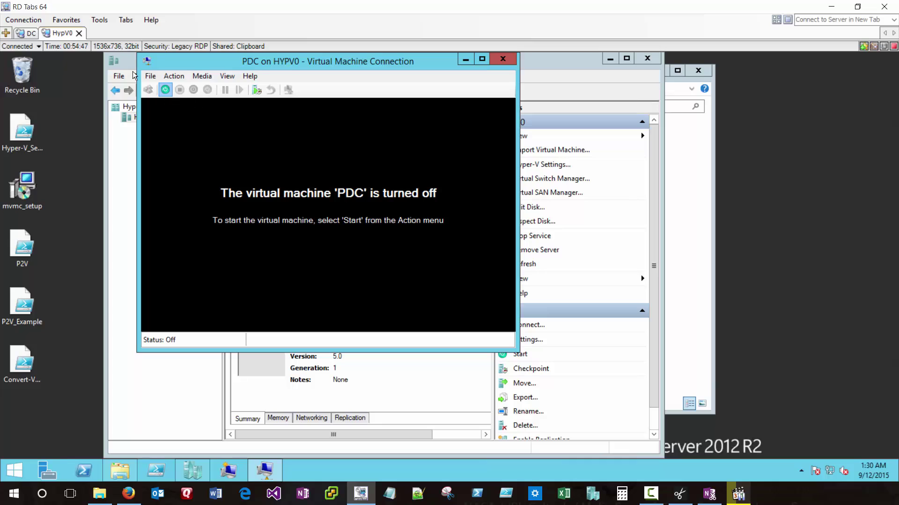
click(165, 89)
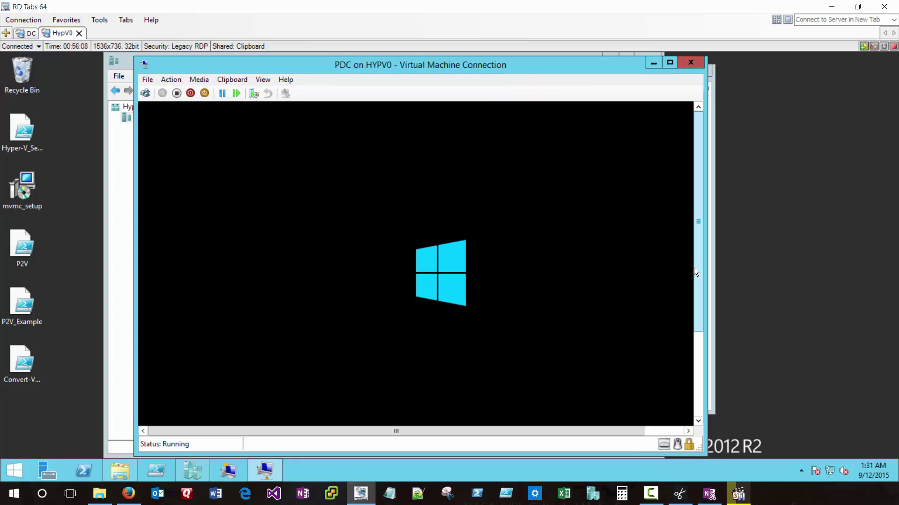
drag(694, 267, 706, 338)
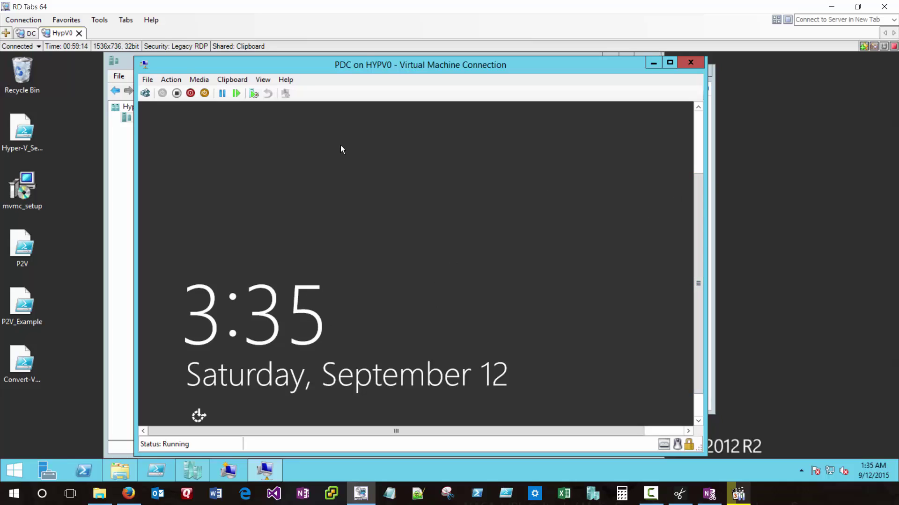
Step: Send Ctrl+Alt+Delete to sign in, then log the shutdown reason as 'Disk2VHD conversion process'
click(171, 80)
click(197, 92)
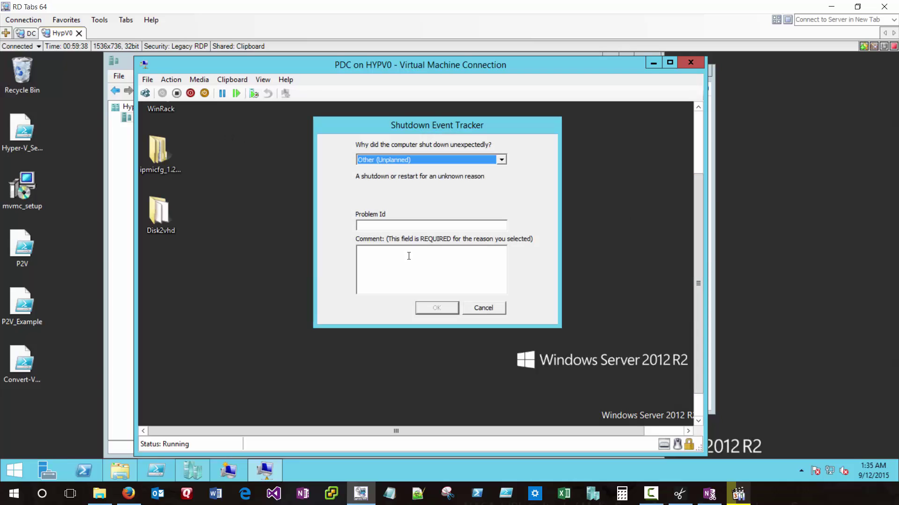
click(408, 256)
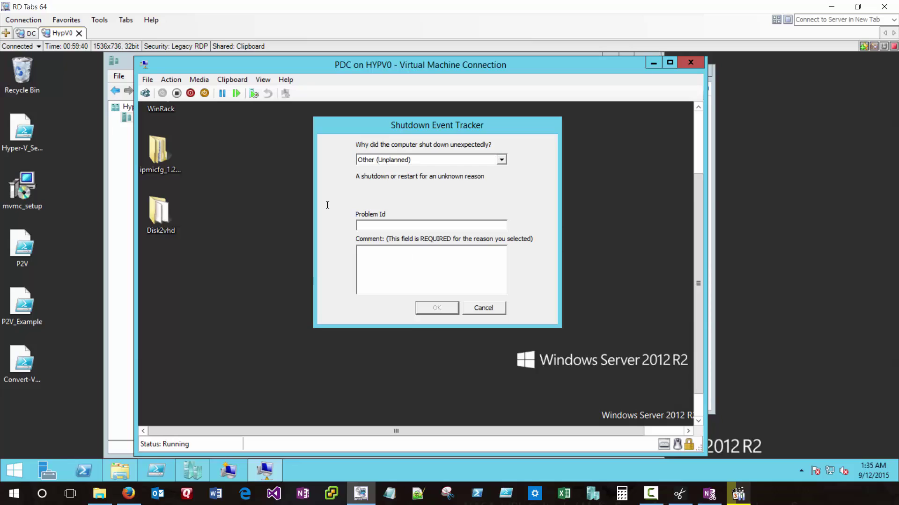
text(Disk2VHD)
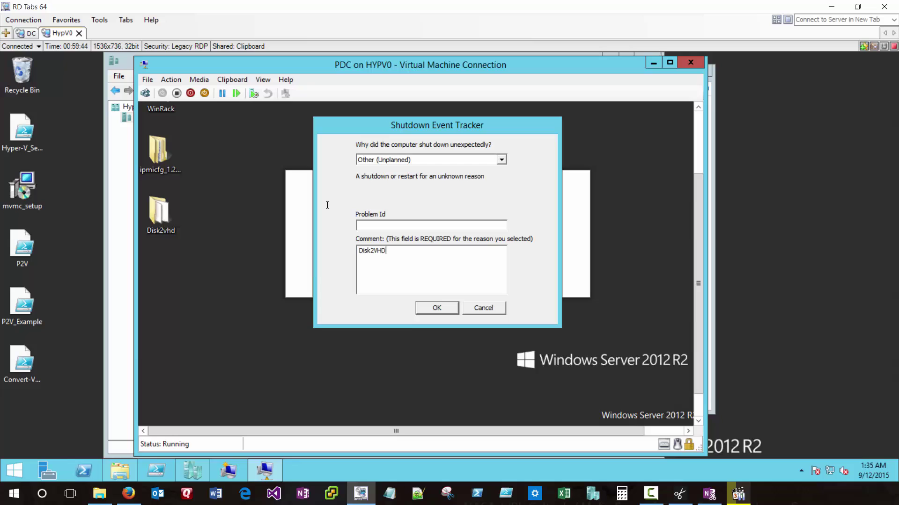
text( conversion process)
click(437, 308)
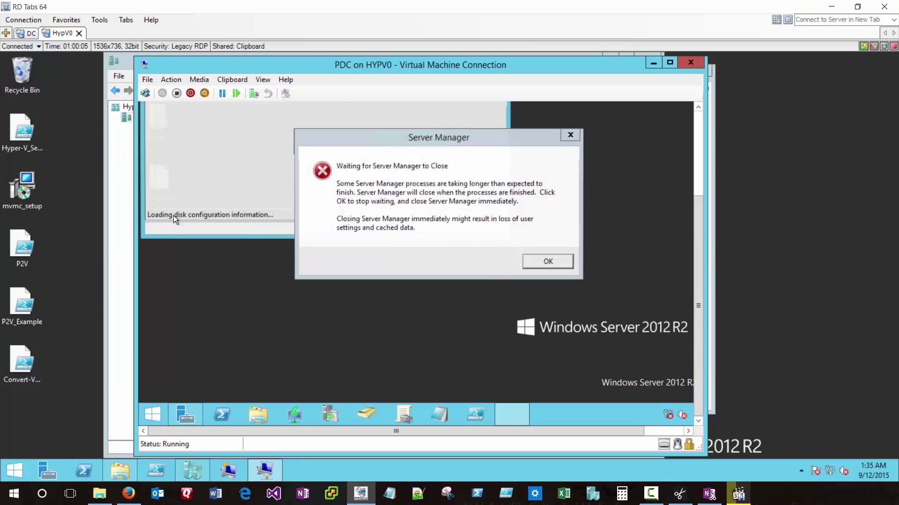
Step: Close the waiting Server Manager, then maximize Disk Management to inspect the Images (I:) volume and restore it
click(552, 211)
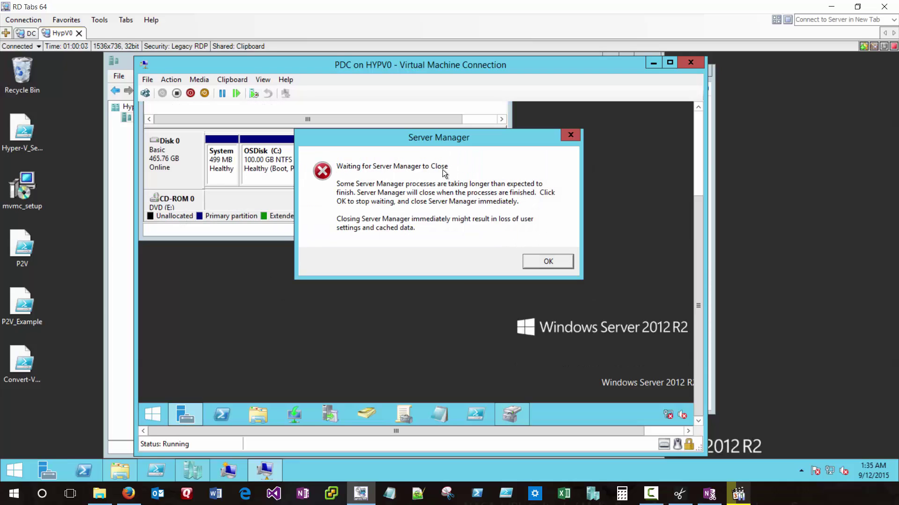
click(548, 262)
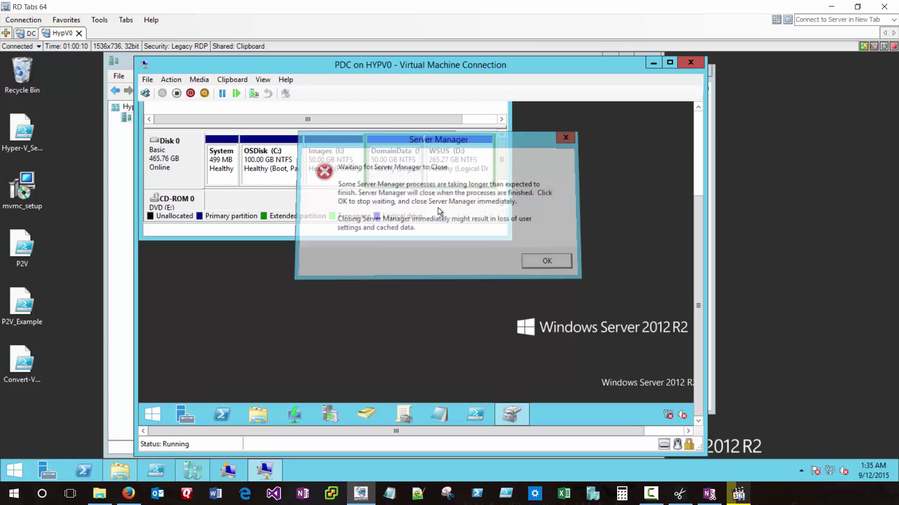
scroll(703, 145, up, 5)
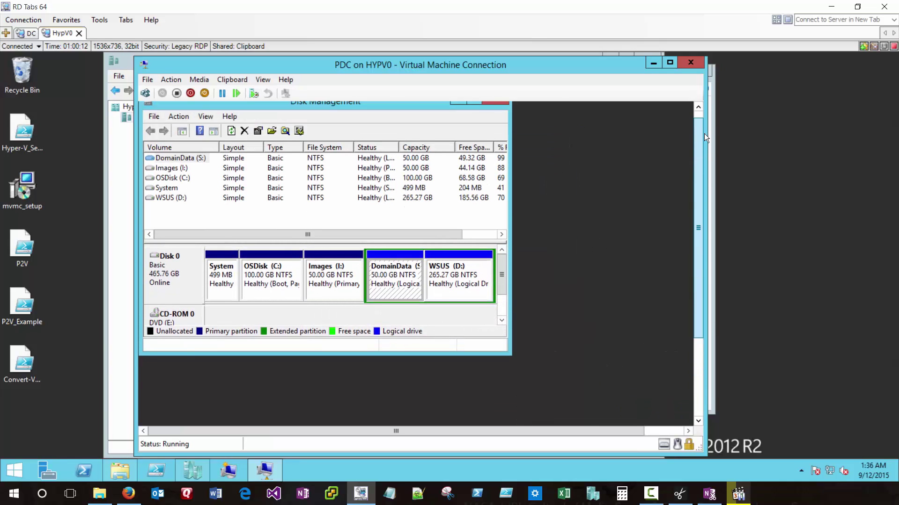
click(474, 108)
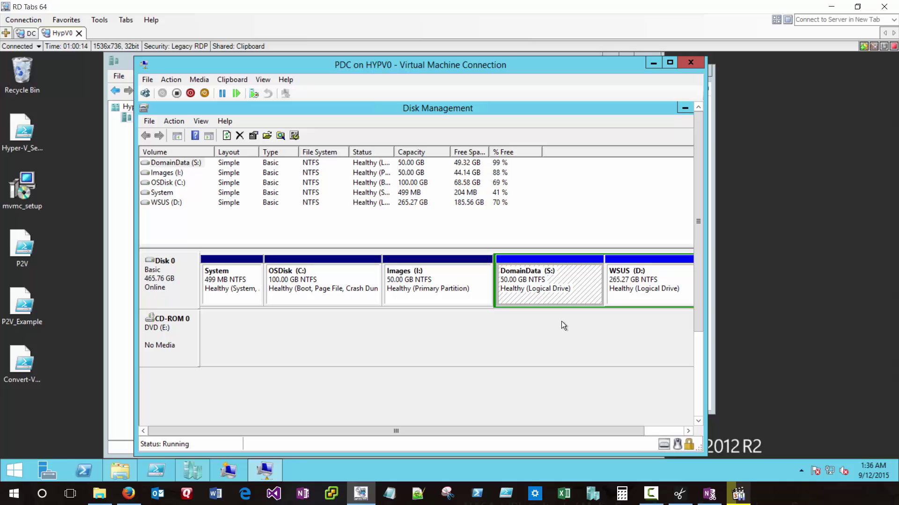
click(435, 281)
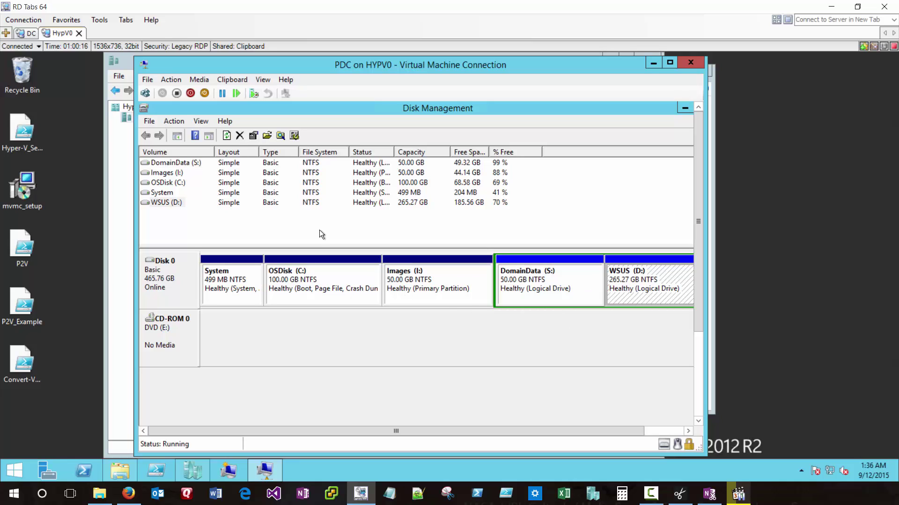
key(super+Down)
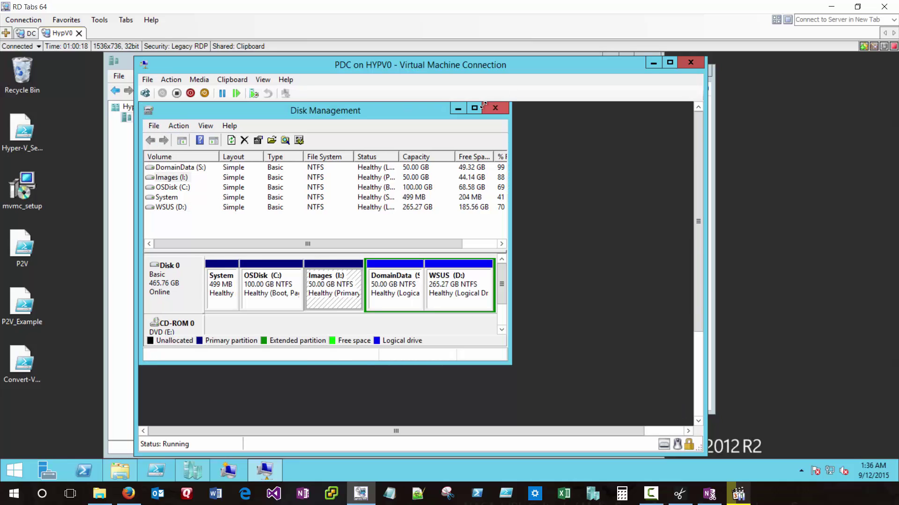
Step: Minimize Disk Management and launch Device Manager from the guest's Win+X menu
key(super+Down)
drag(695, 134, 699, 218)
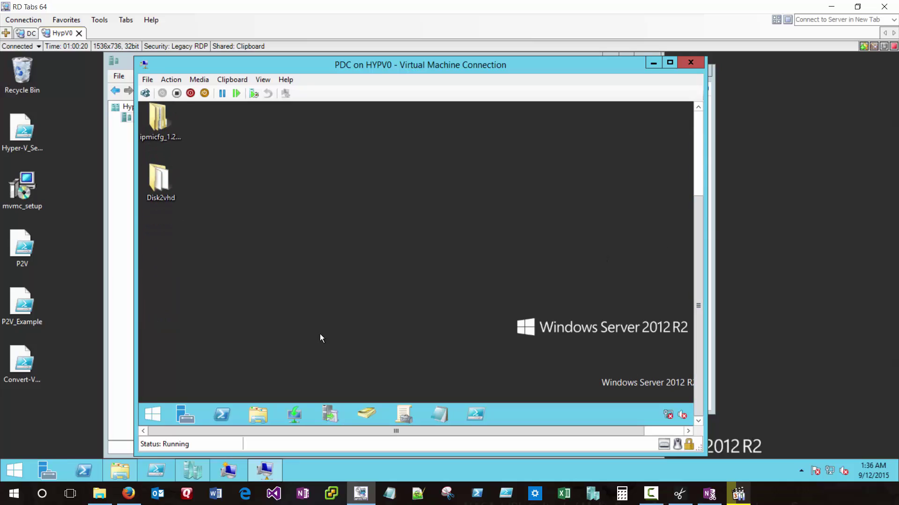
key(super+x)
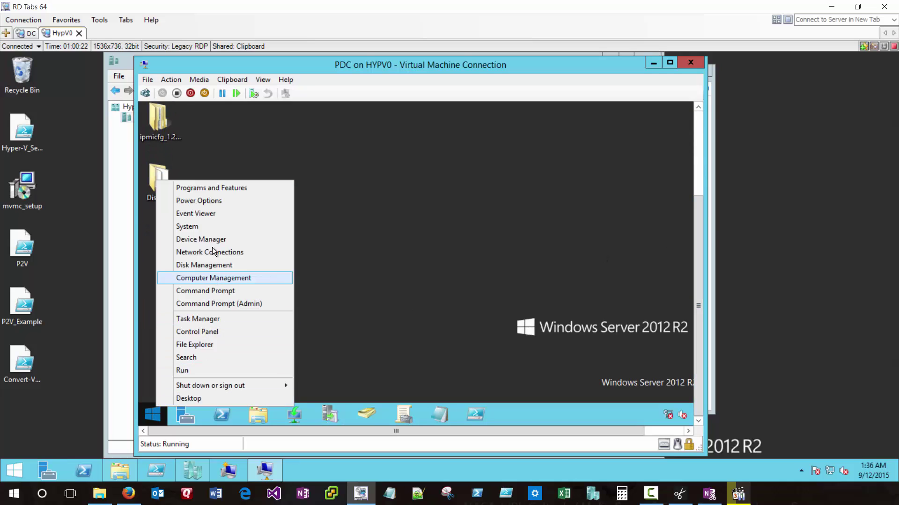
key(Return)
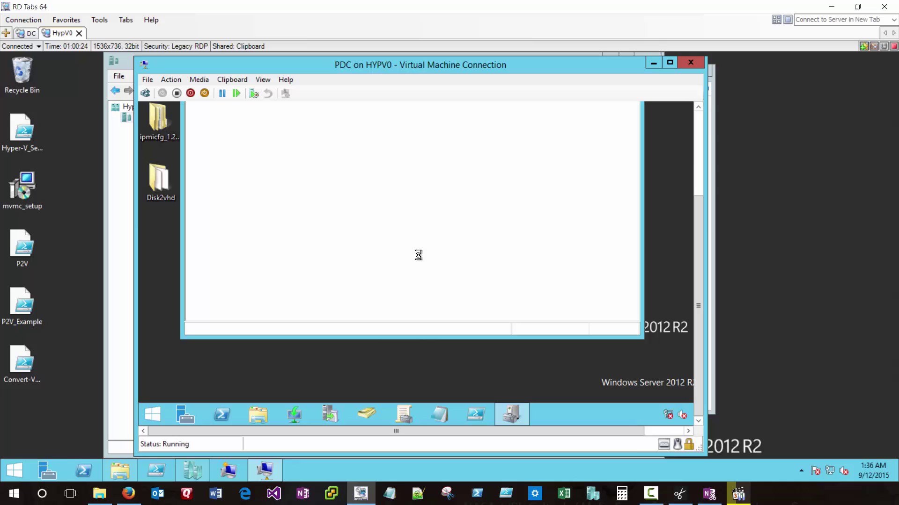
drag(700, 221, 691, 137)
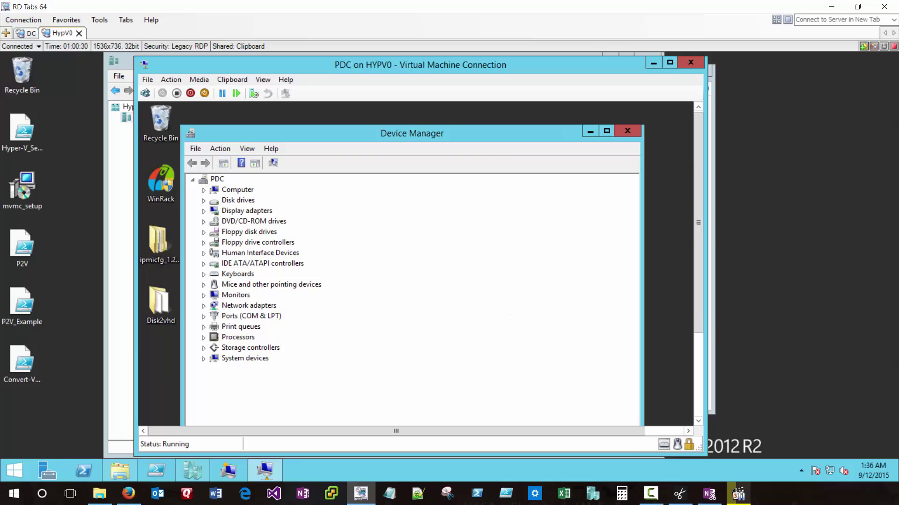
key(alt+Tab)
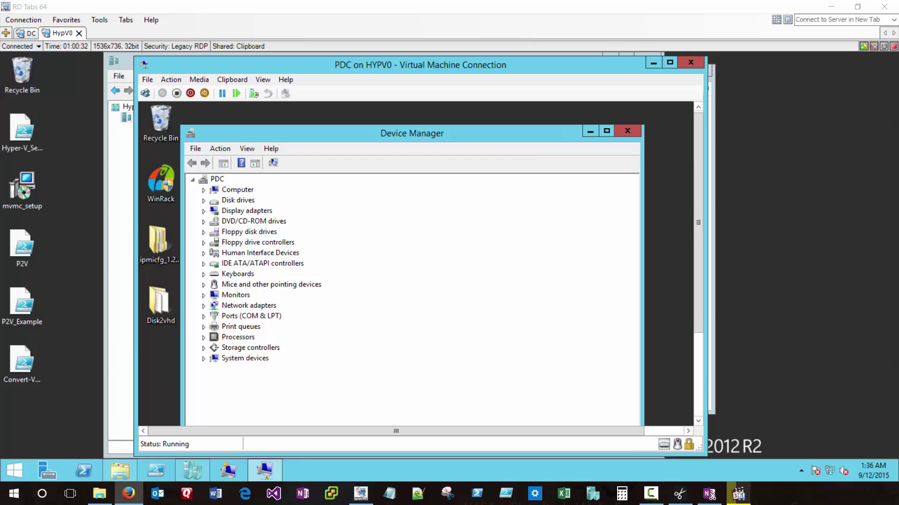
click(694, 176)
drag(694, 237, 705, 327)
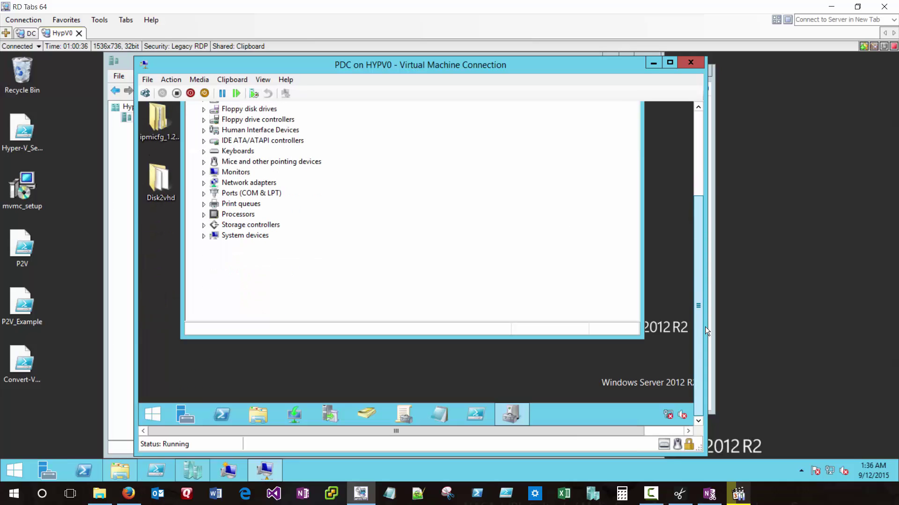
Step: Open an elevated Command Prompt from Start and run set devmgr_show_nonpresent_devices=1
click(153, 414)
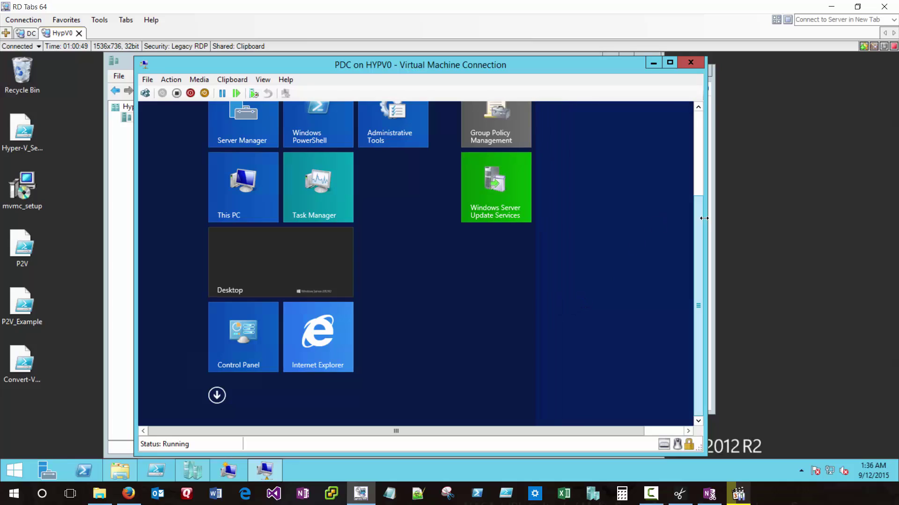
text(cmd)
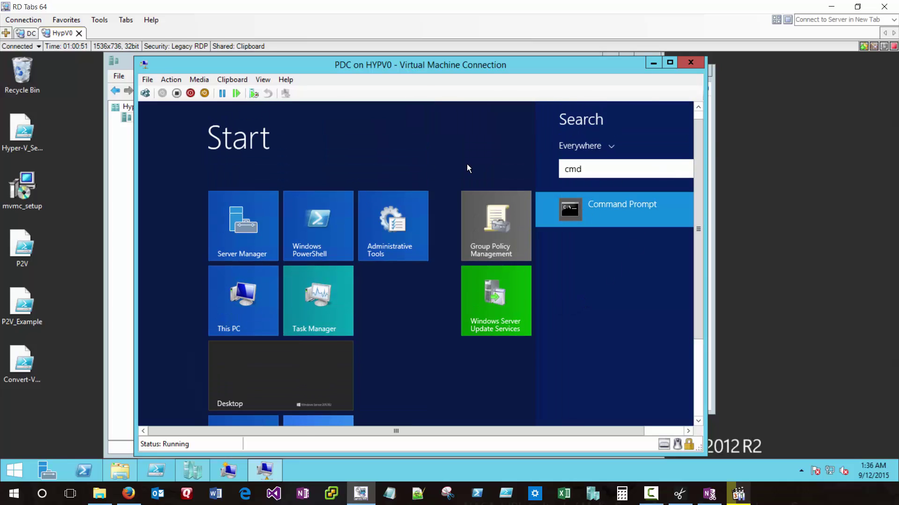
right_click(594, 213)
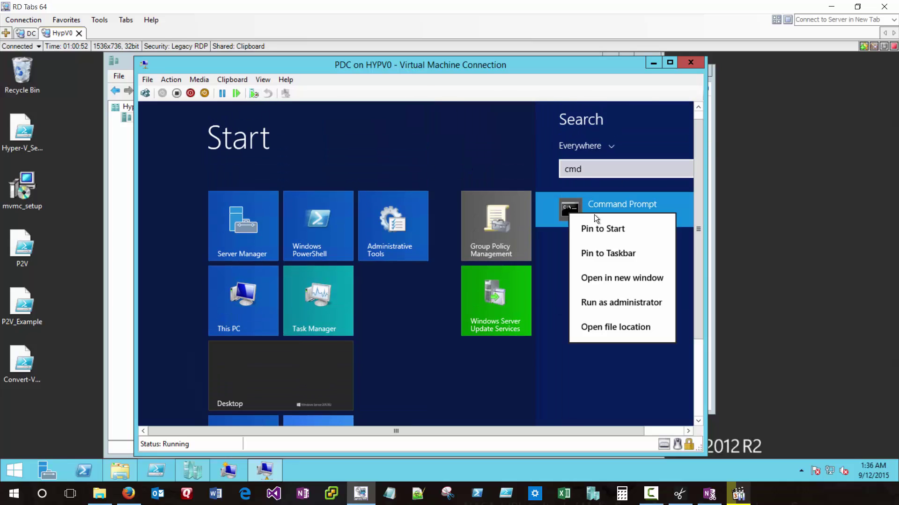
click(608, 298)
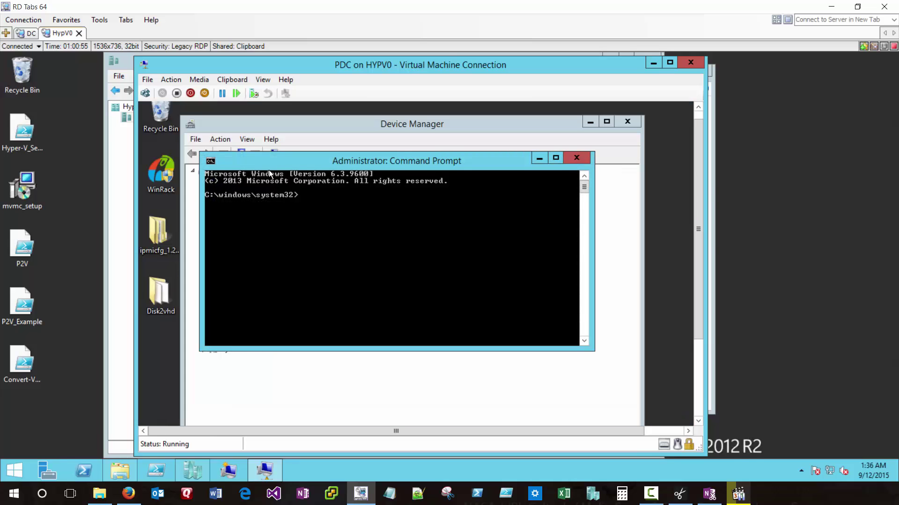
text(set devmgr)
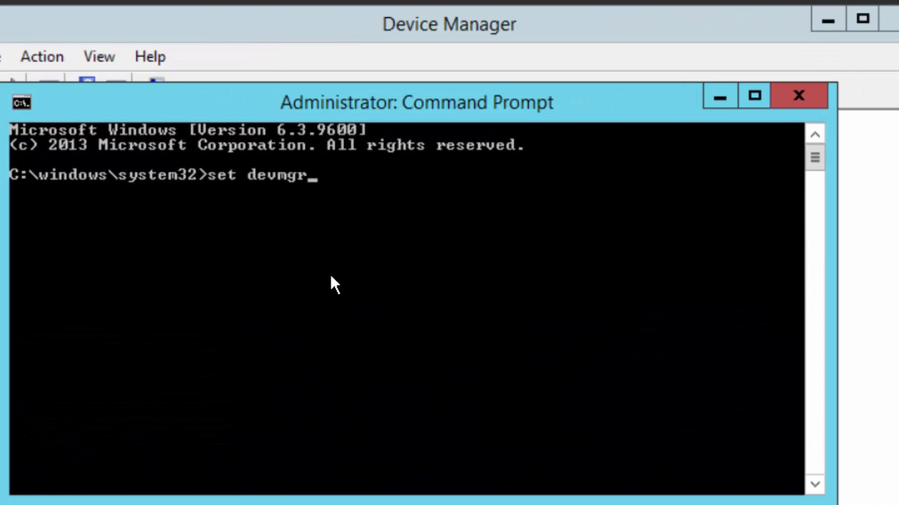
text(_show)
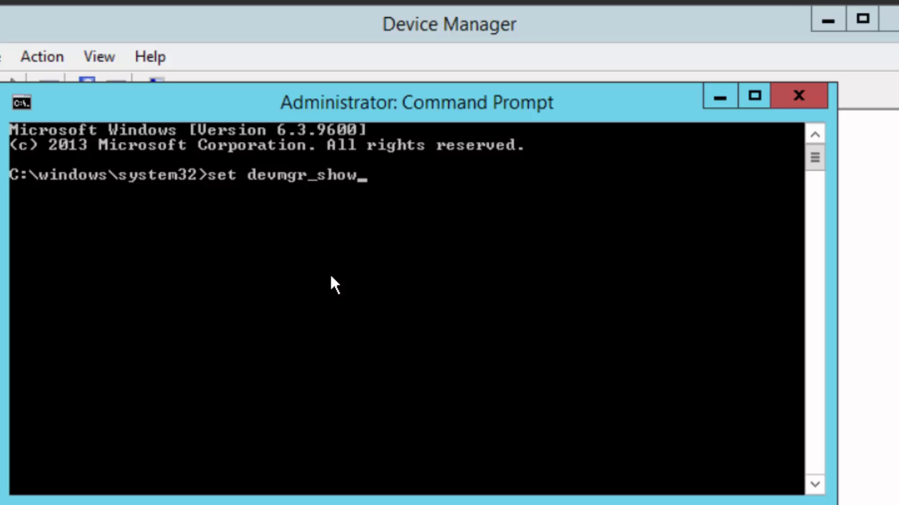
text(_nonpresent)
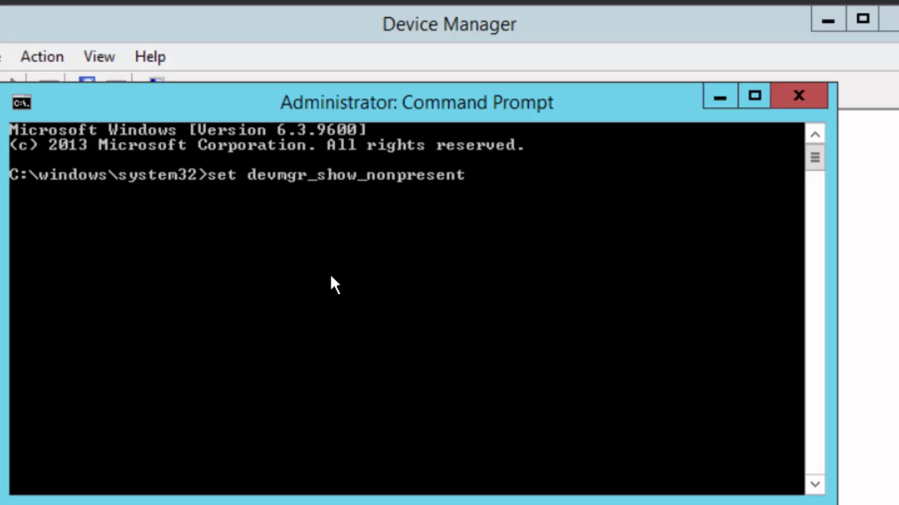
text(_device)
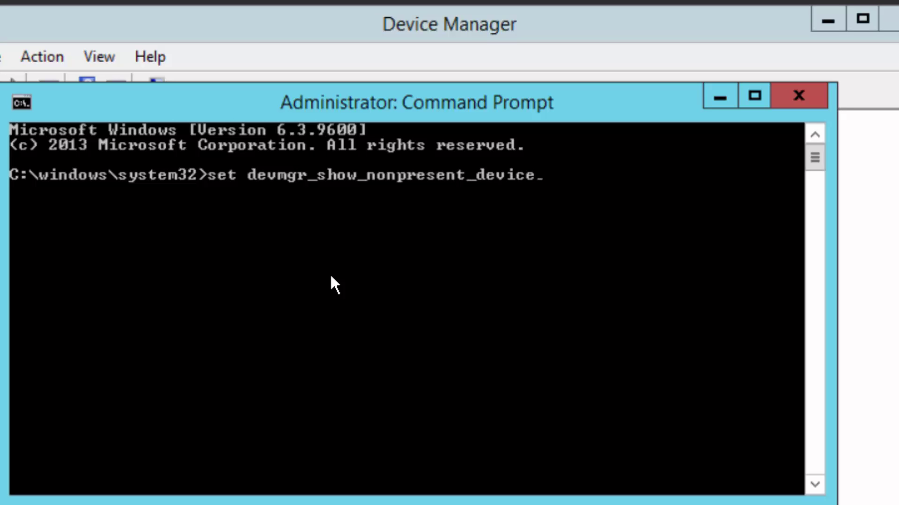
text(s=1)
key(Return)
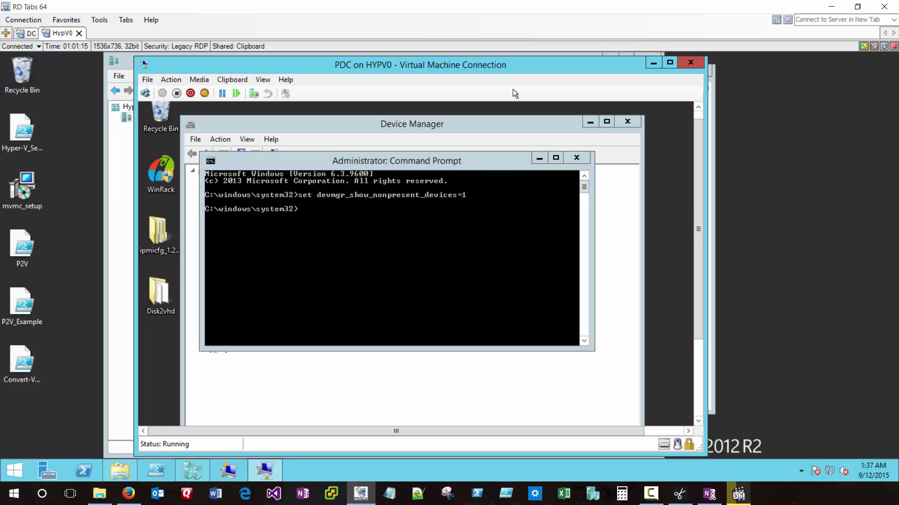
Step: Reopen Device Manager, enable View > Show hidden devices, and expand Network adapters
click(627, 122)
scroll(695, 143, down, 3)
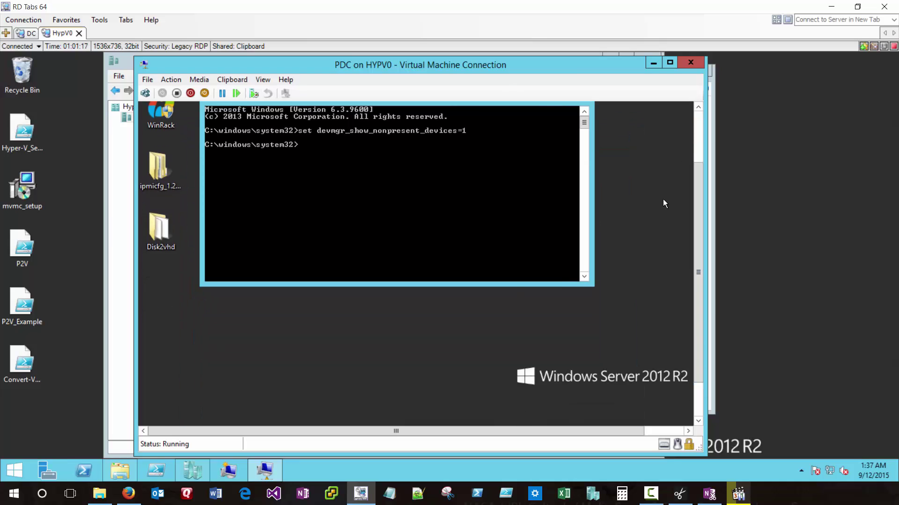
scroll(688, 234, down, 2)
key(super+x)
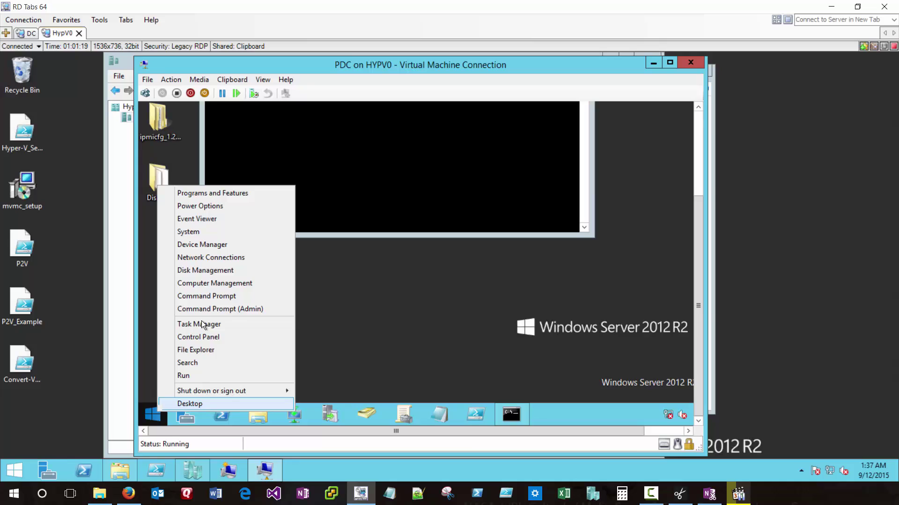
click(192, 244)
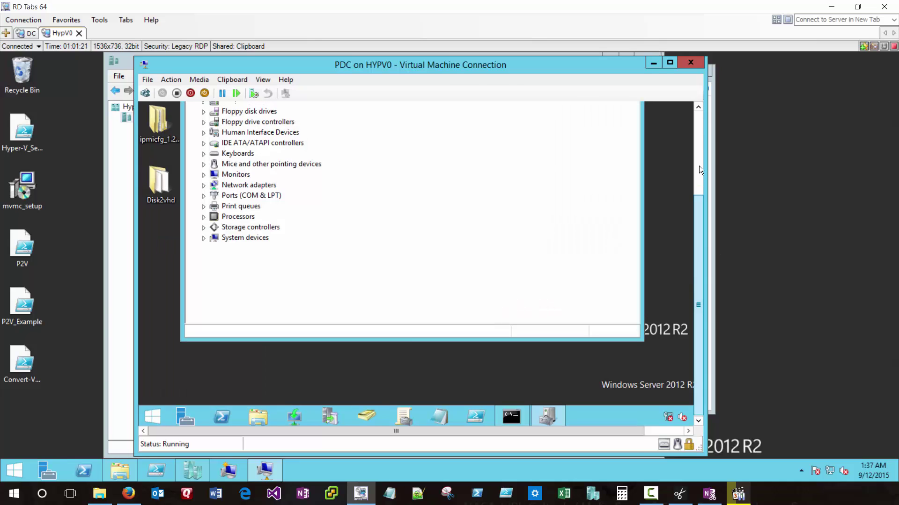
scroll(698, 166, up, 5)
click(248, 150)
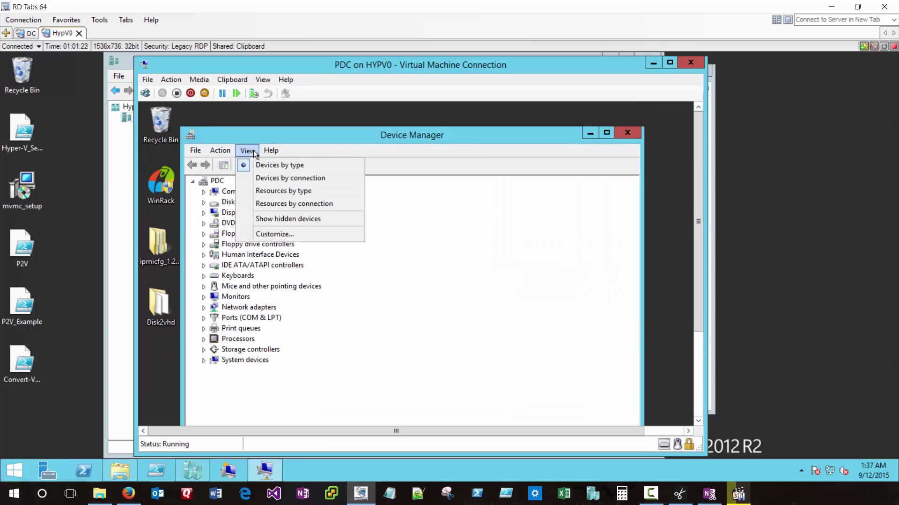
click(277, 219)
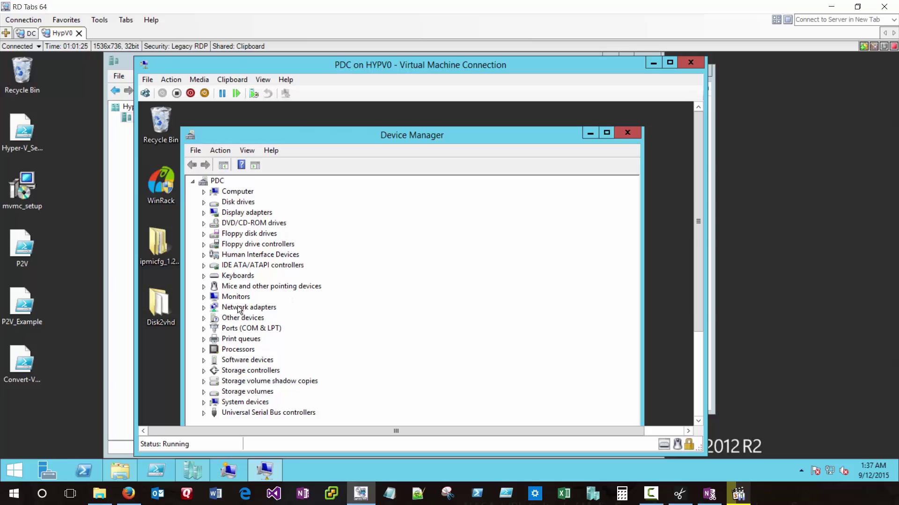
click(205, 308)
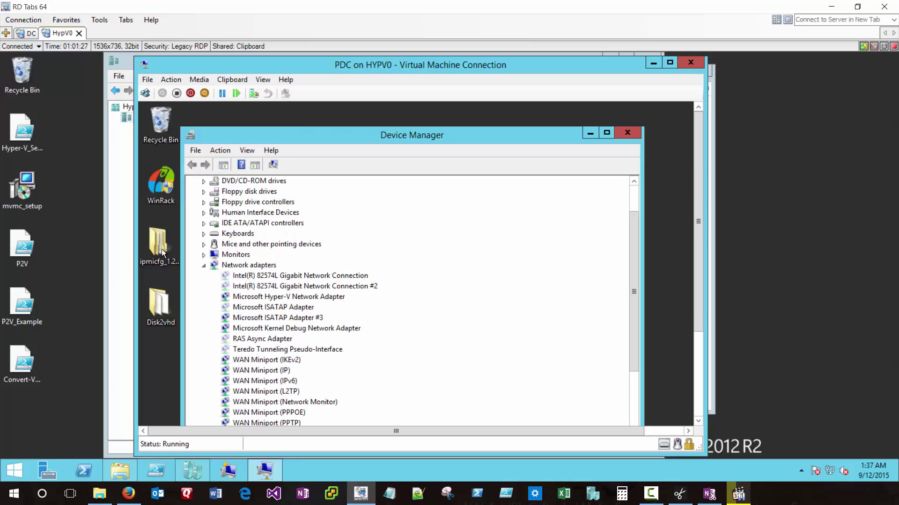
scroll(203, 311, down, 1)
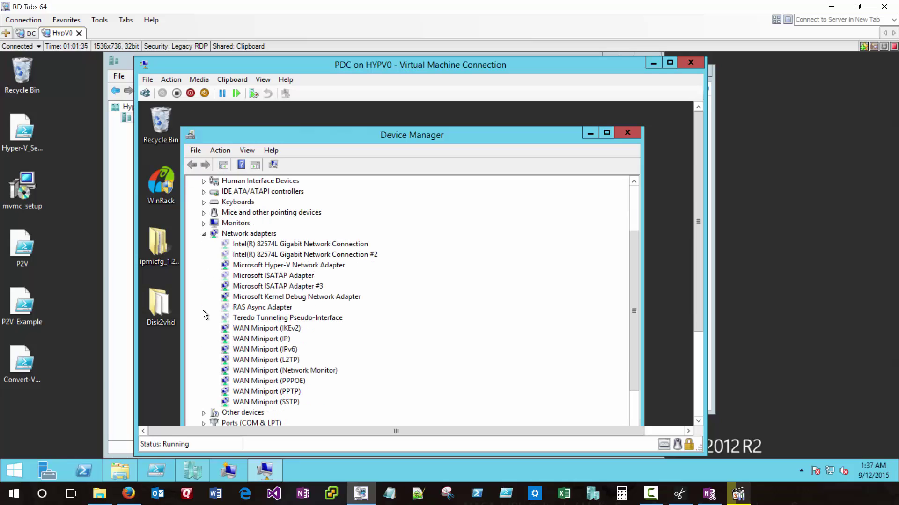
Step: Uninstall both nonpresent Intel(R) 82574L Gigabit Network Connection adapters, confirming each removal
right_click(301, 248)
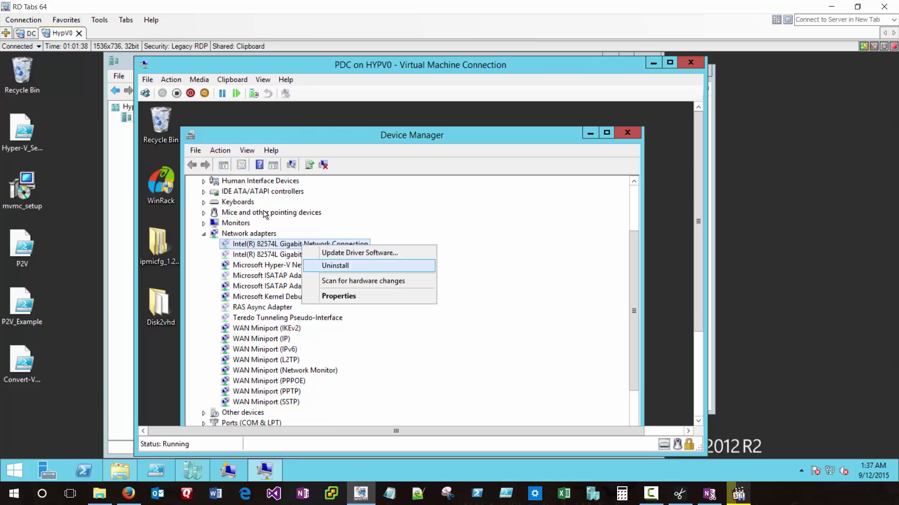
click(335, 265)
click(450, 365)
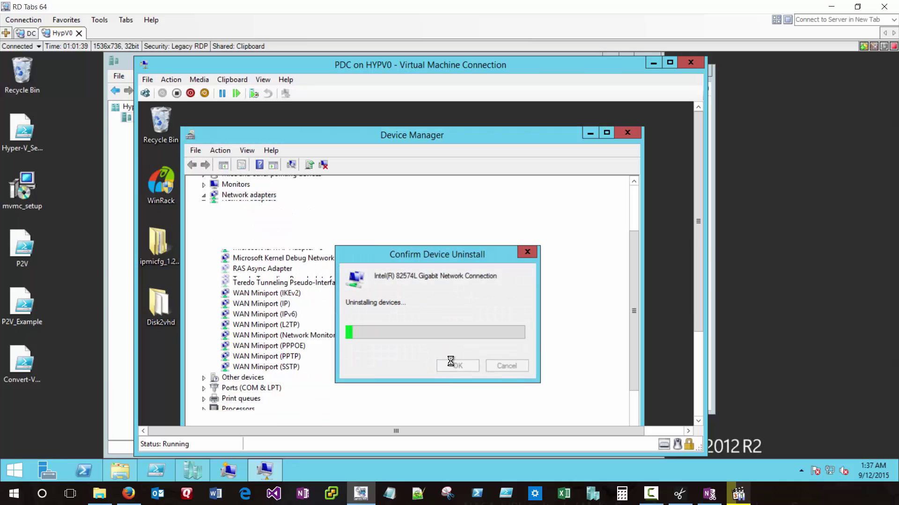
right_click(298, 320)
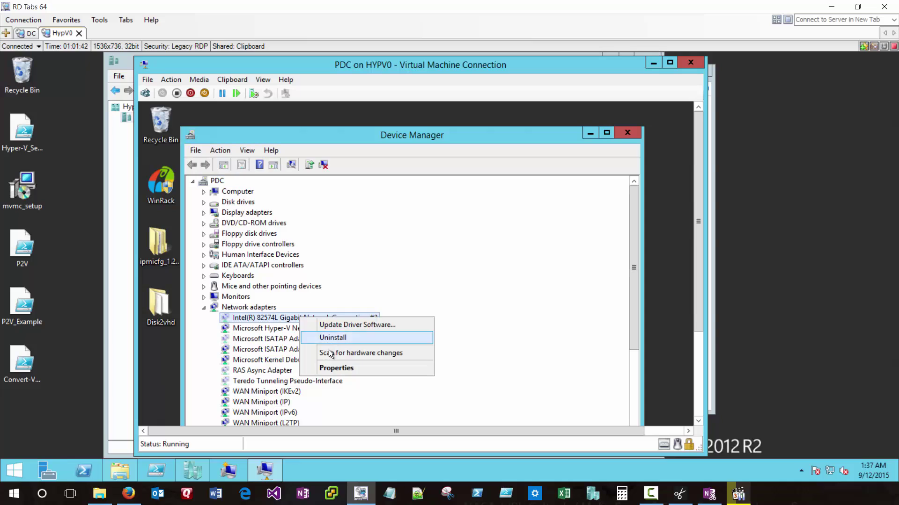
click(333, 339)
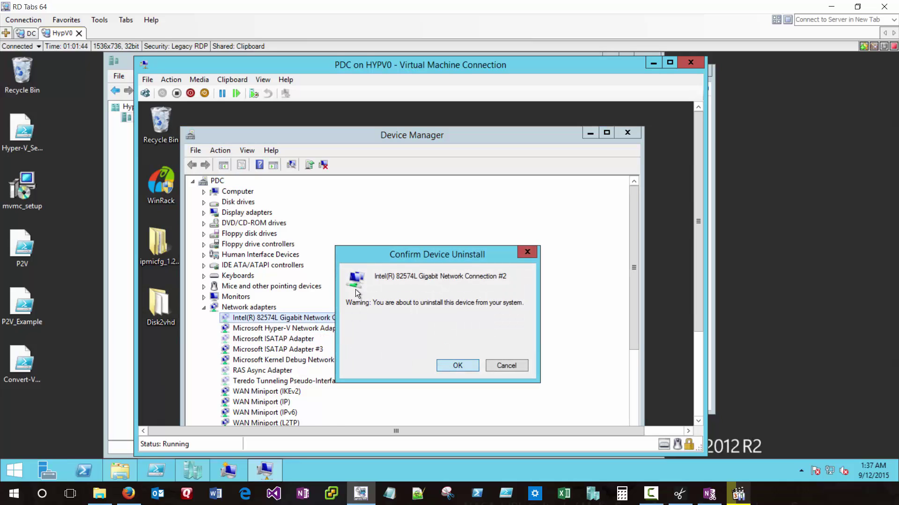
click(442, 363)
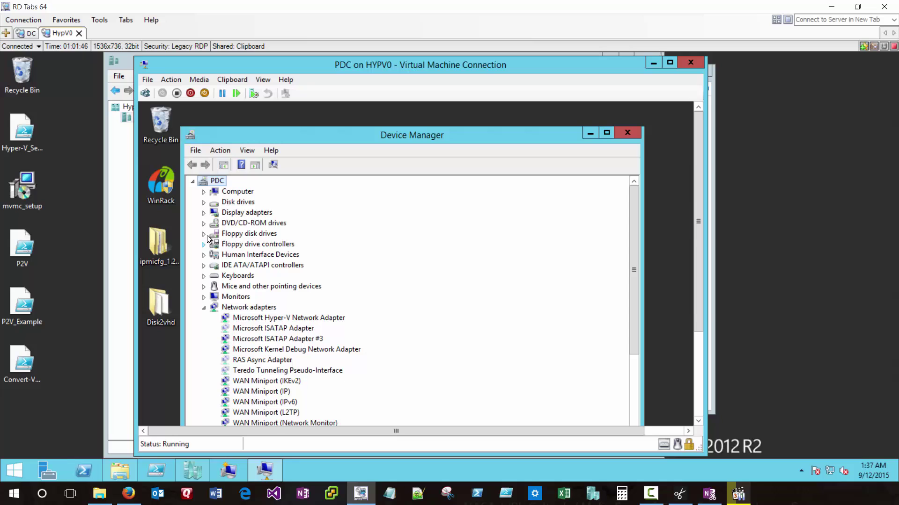
Step: Expand Disk drives and uninstall the Intel Raid 1 Volume and WD My Passport 0820 USB Device
click(203, 202)
right_click(249, 214)
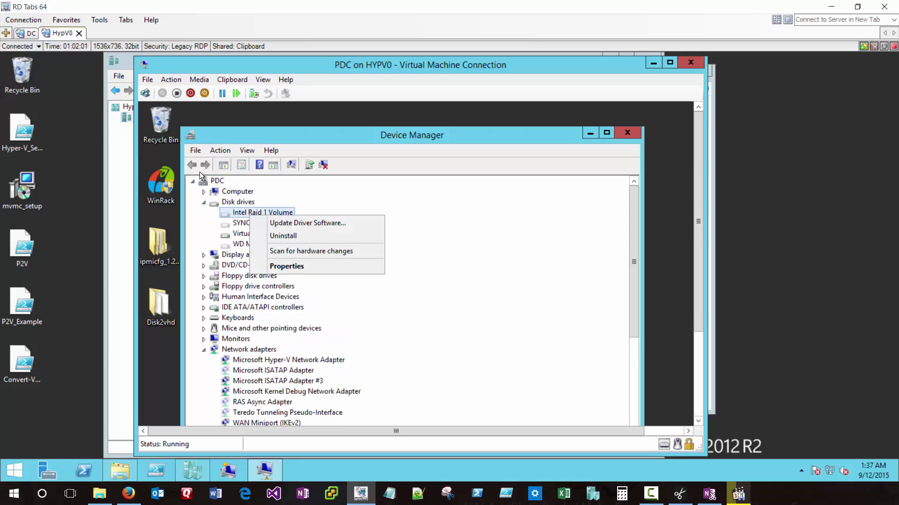
click(275, 236)
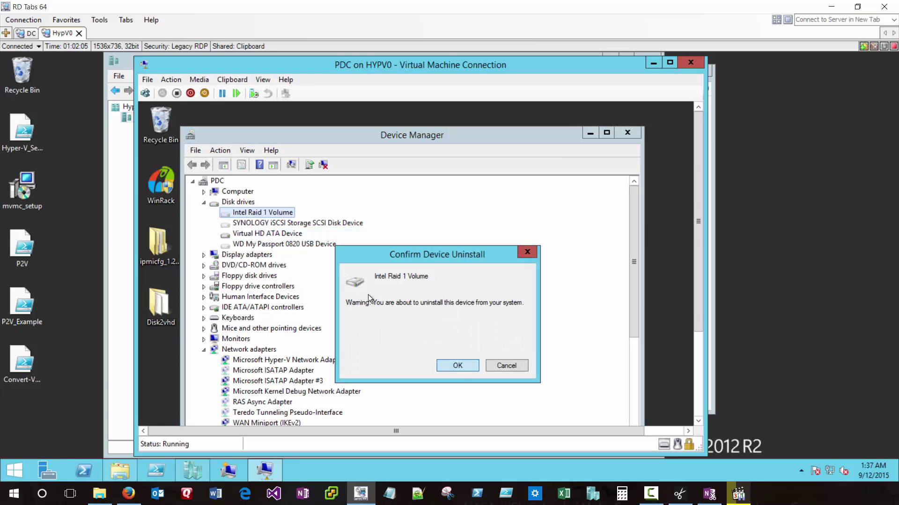
key(Return)
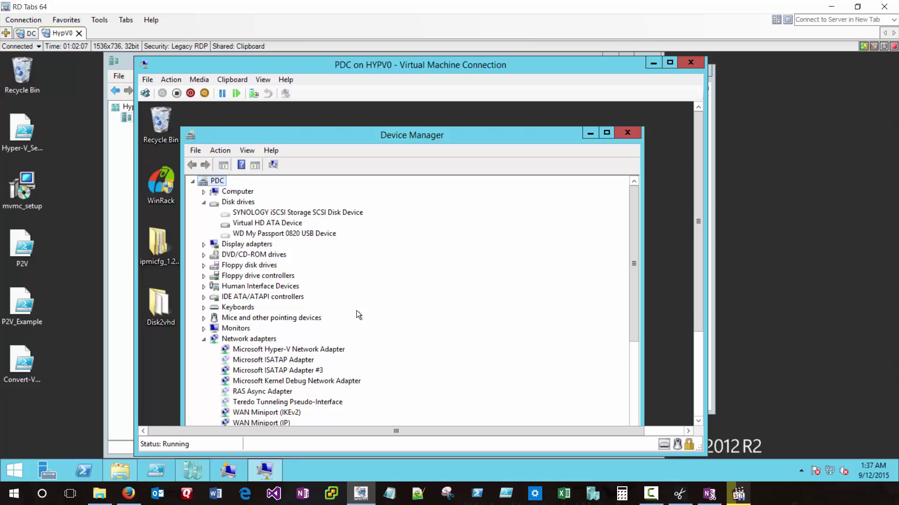
right_click(261, 235)
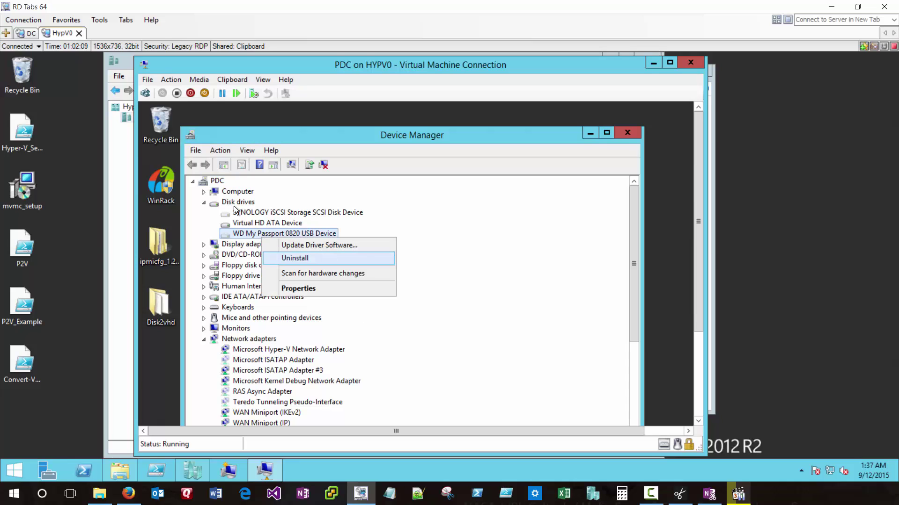
click(300, 257)
key(Return)
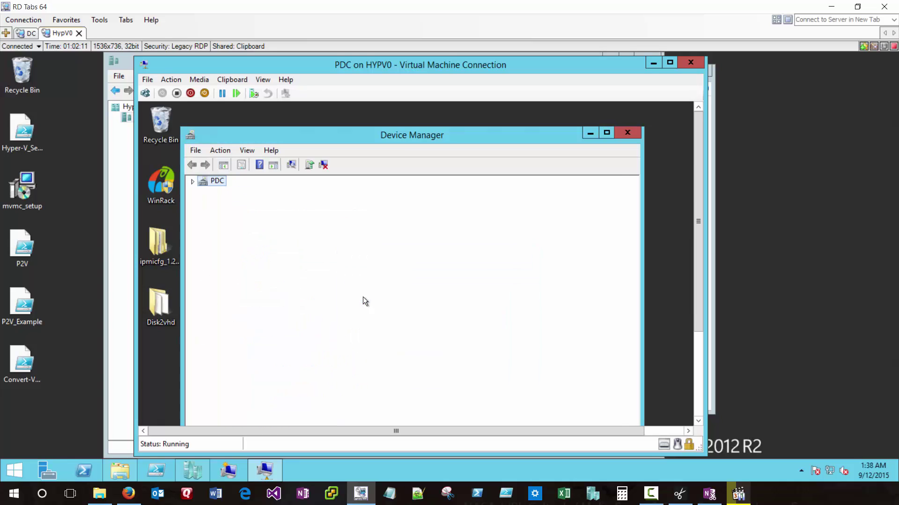
Step: Uninstall the Microsoft Basic Display Adapter from the guest
click(203, 233)
click(240, 244)
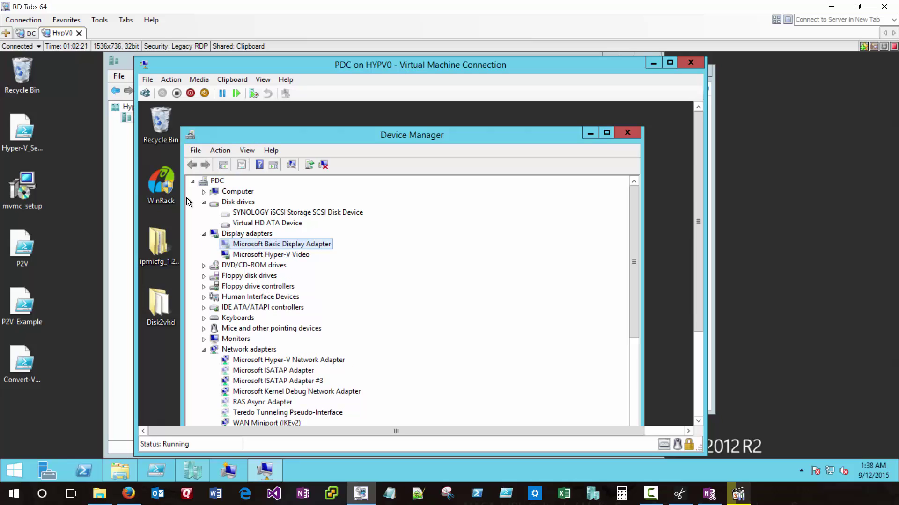
right_click(234, 247)
click(268, 268)
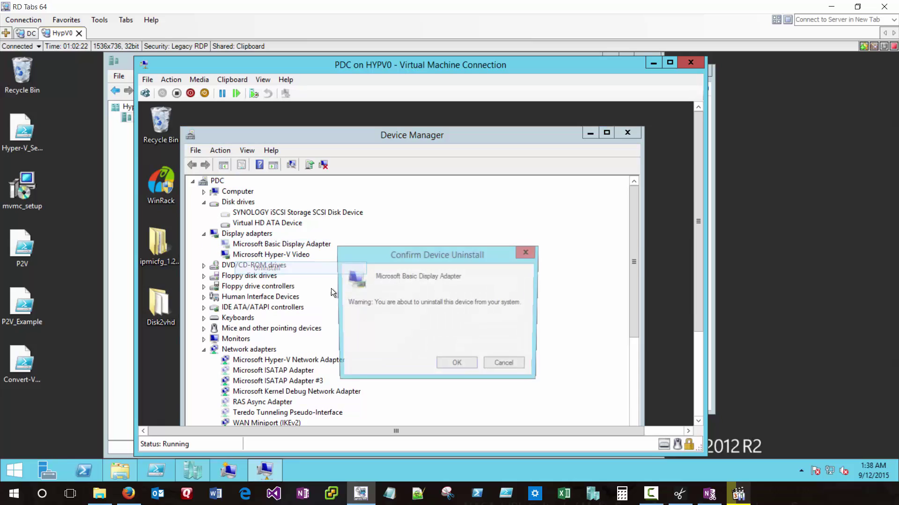
click(452, 365)
Step: Uninstall the Microsoft Virtual DVD-ROM drive
click(204, 191)
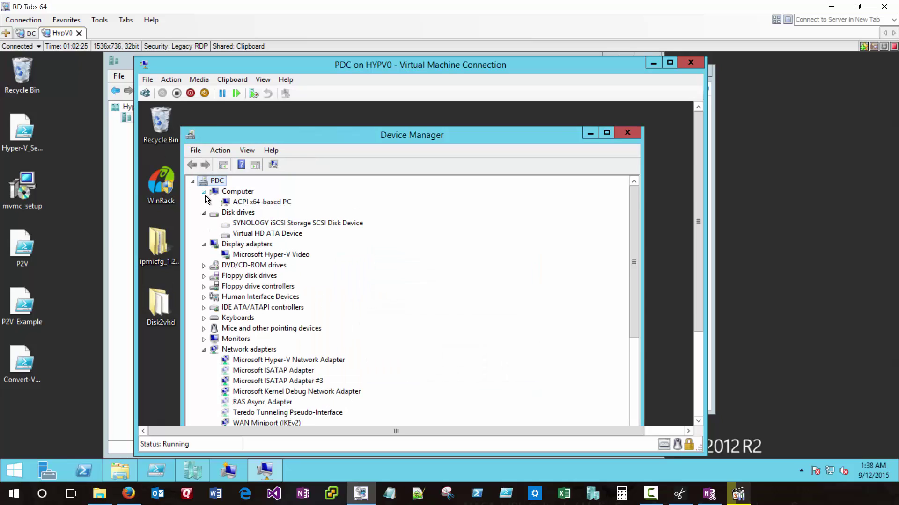
scroll(248, 242, down, 1)
click(203, 233)
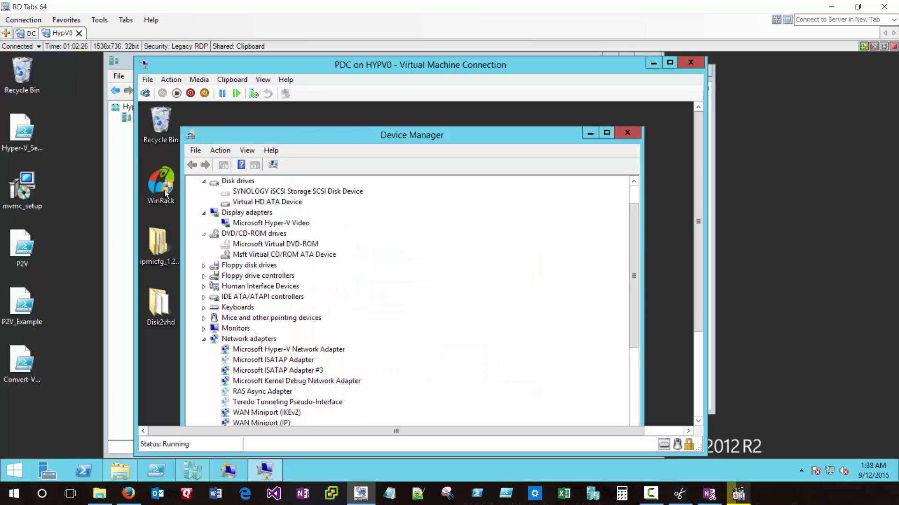
click(256, 244)
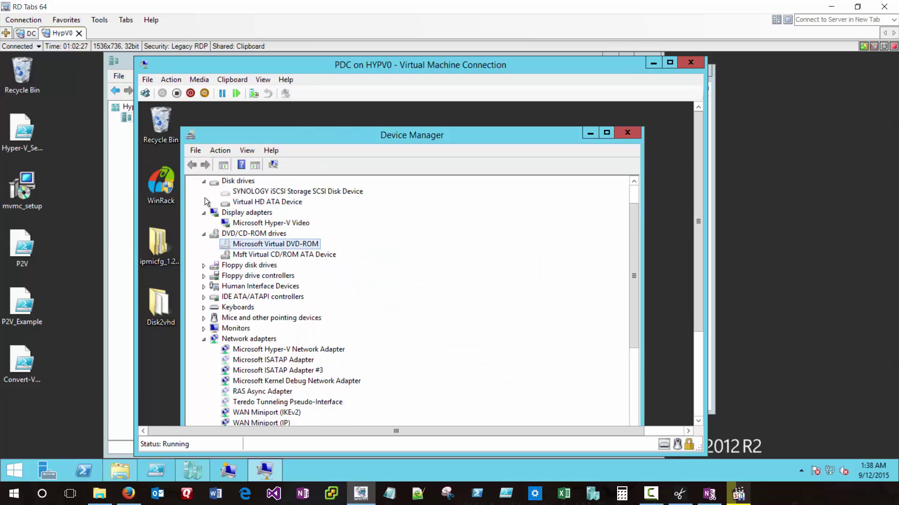
right_click(277, 249)
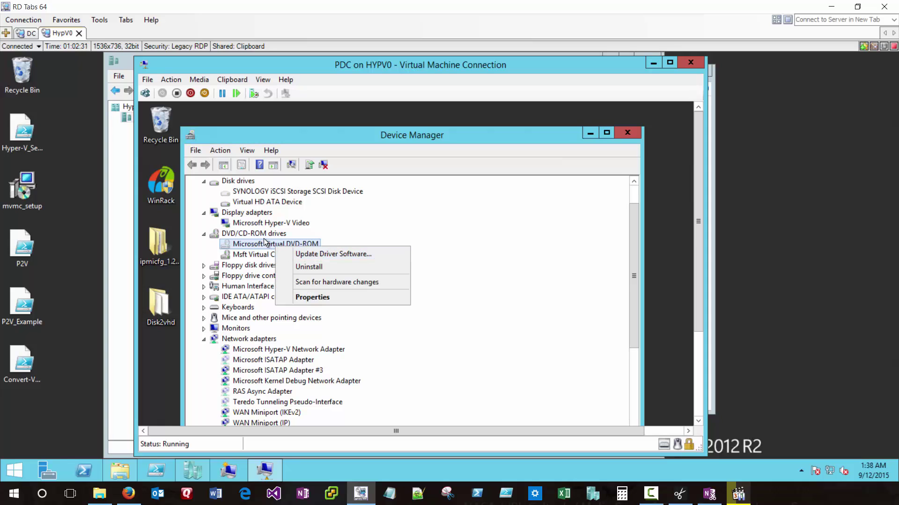
click(309, 266)
click(456, 363)
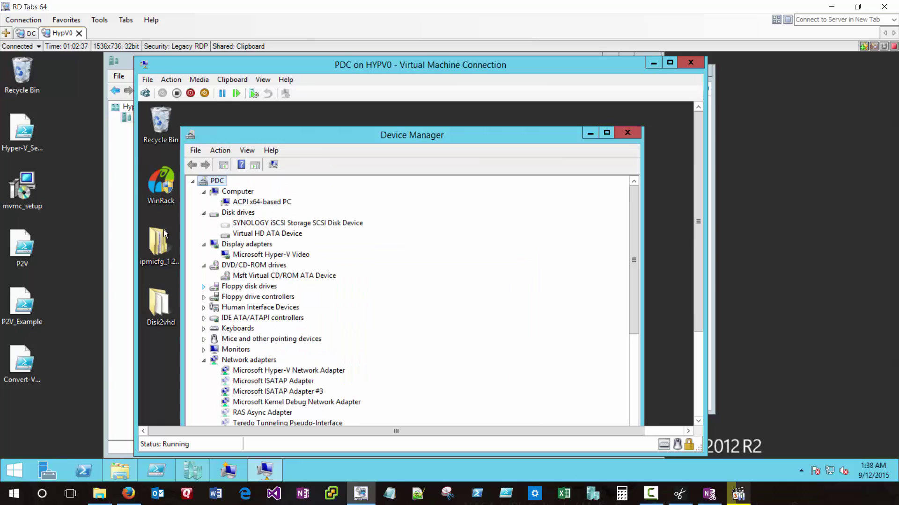
Step: Uninstall the HID-compliant system controller and the other stale Human Interface Device
click(204, 328)
right_click(272, 284)
click(304, 301)
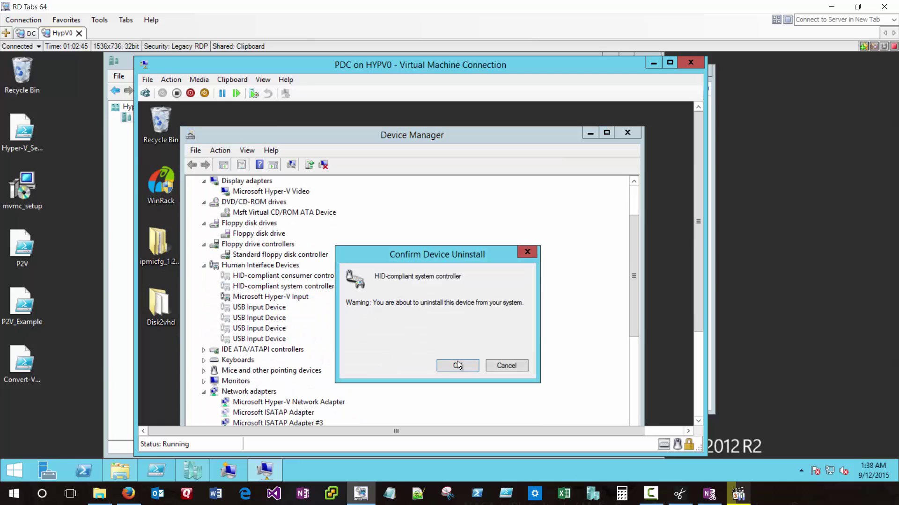
click(458, 364)
right_click(241, 342)
click(274, 354)
click(458, 364)
Step: Uninstall all the leftover USB Input Device entries
right_click(241, 233)
click(274, 246)
click(458, 364)
right_click(248, 349)
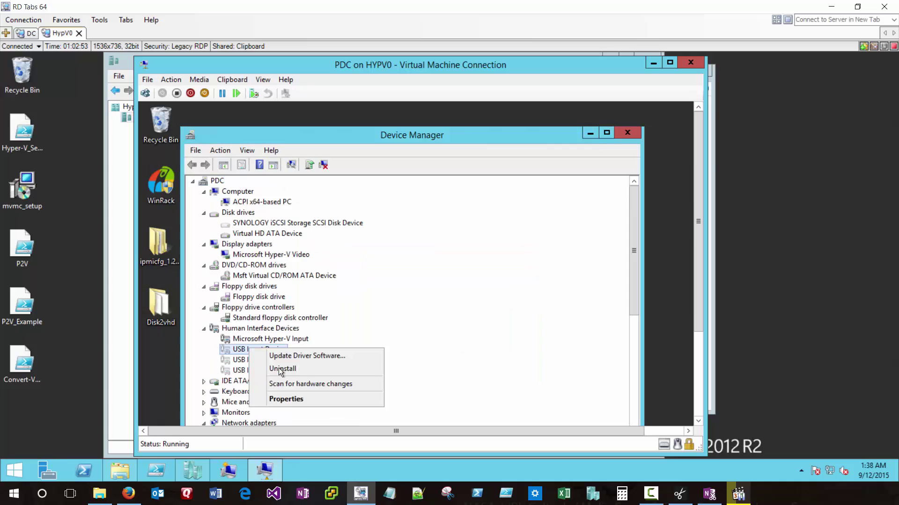
click(279, 368)
click(457, 364)
right_click(249, 349)
click(281, 368)
click(457, 365)
right_click(248, 349)
click(280, 368)
click(457, 364)
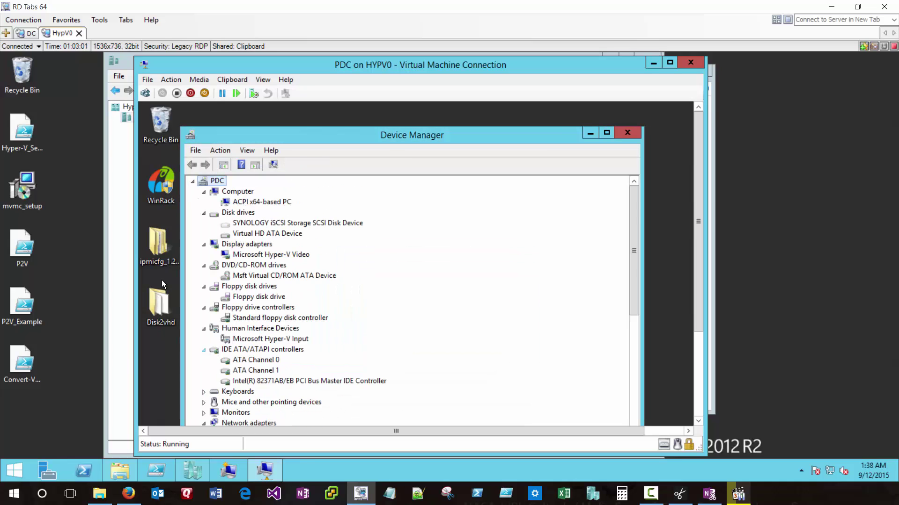
Step: Uninstall the Remote Desktop Keyboard Device and the Remote Desktop Mouse Device
scroll(204, 331, down, 2)
click(203, 328)
scroll(248, 323, down, 1)
right_click(248, 318)
click(281, 337)
click(457, 365)
click(204, 328)
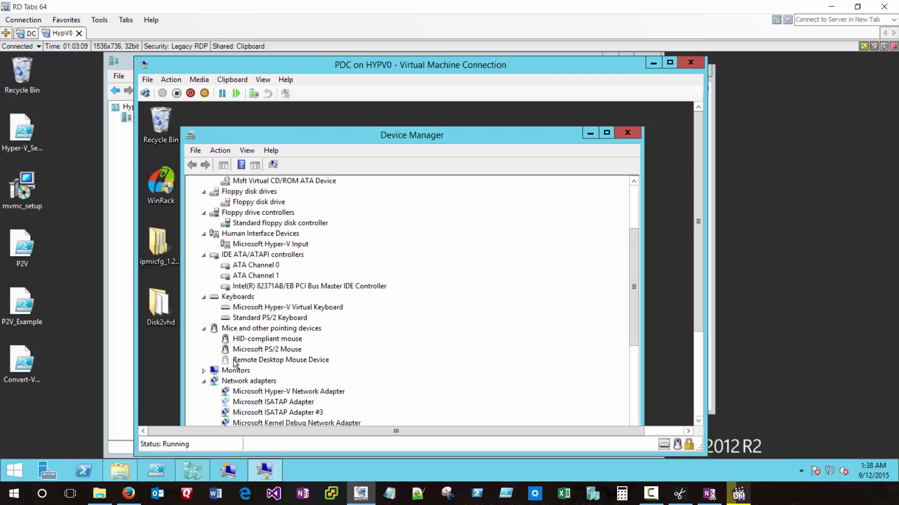
right_click(235, 360)
click(267, 380)
click(458, 365)
click(204, 360)
Step: Rescan for hardware changes, then uninstall the WD SES Device USB Device under Other devices
scroll(207, 328, down, 3)
right_click(231, 287)
click(281, 319)
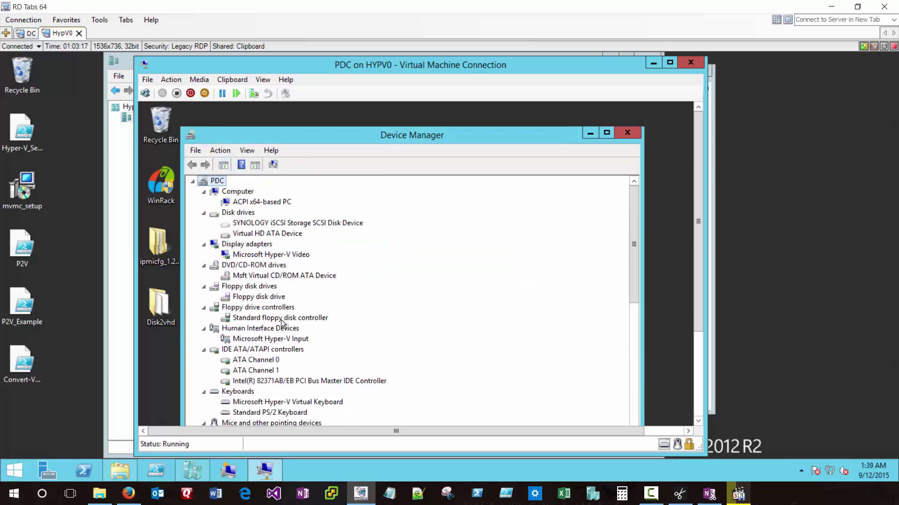
scroll(259, 302, down, 12)
click(203, 339)
right_click(274, 350)
click(307, 369)
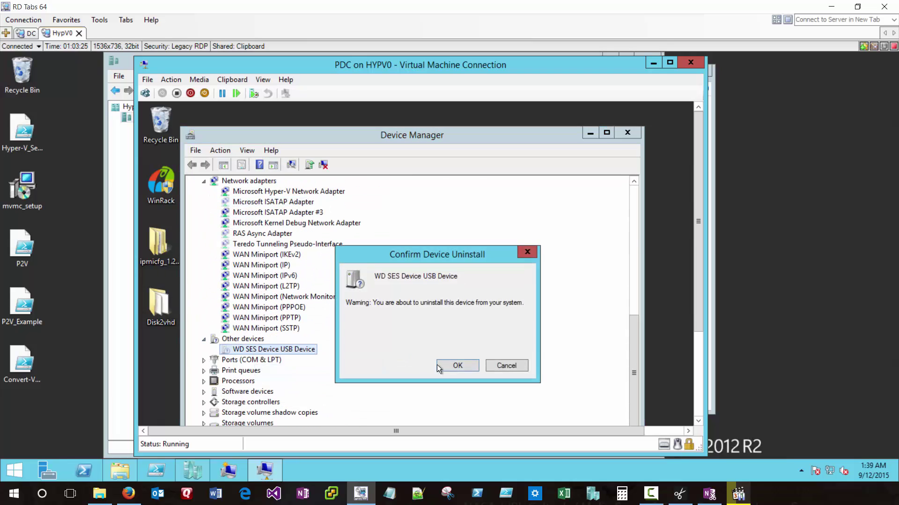
click(438, 366)
Step: Uninstall every Xeon E5506 processor entry under Processors
scroll(257, 304, down, 2)
click(204, 325)
click(204, 365)
click(204, 396)
scroll(257, 304, down, 2)
click(224, 212)
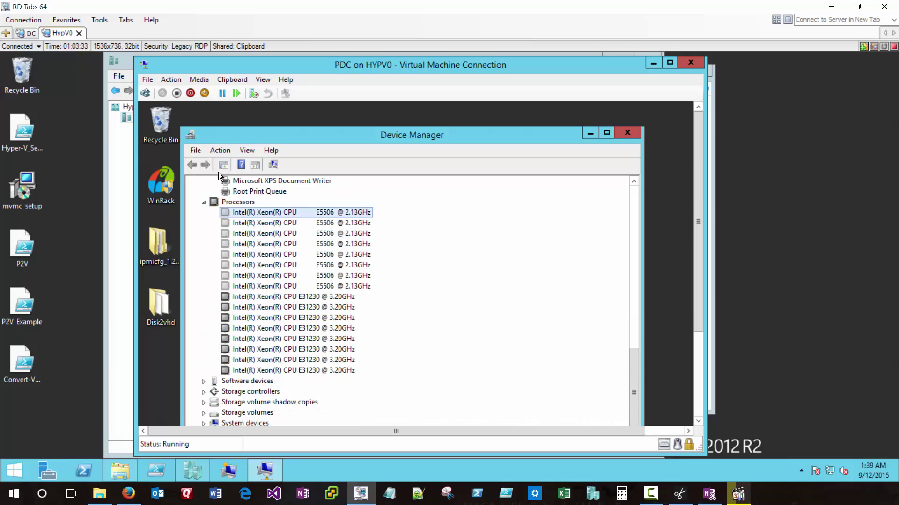
right_click(281, 287)
click(276, 305)
key(Return)
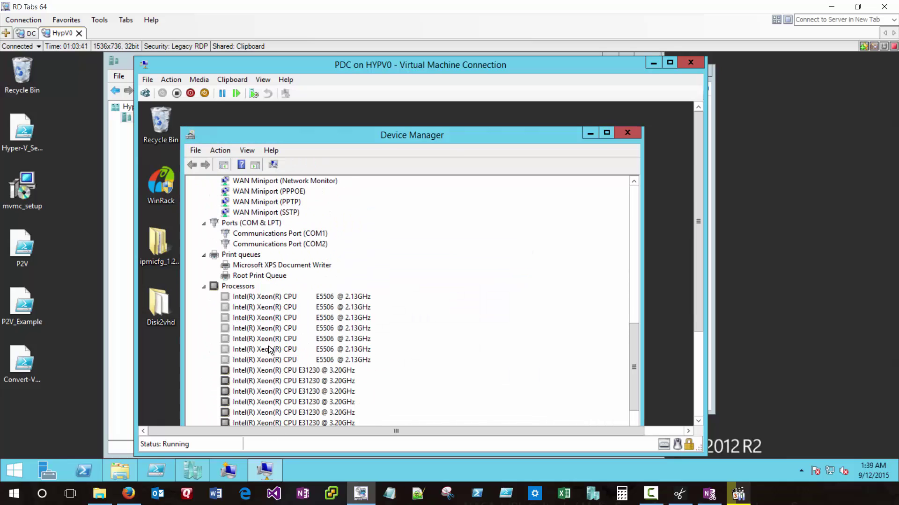
scroll(270, 350, down, 2)
right_click(296, 287)
click(304, 305)
key(Return)
scroll(299, 304, down, 12)
right_click(295, 287)
click(310, 305)
key(Return)
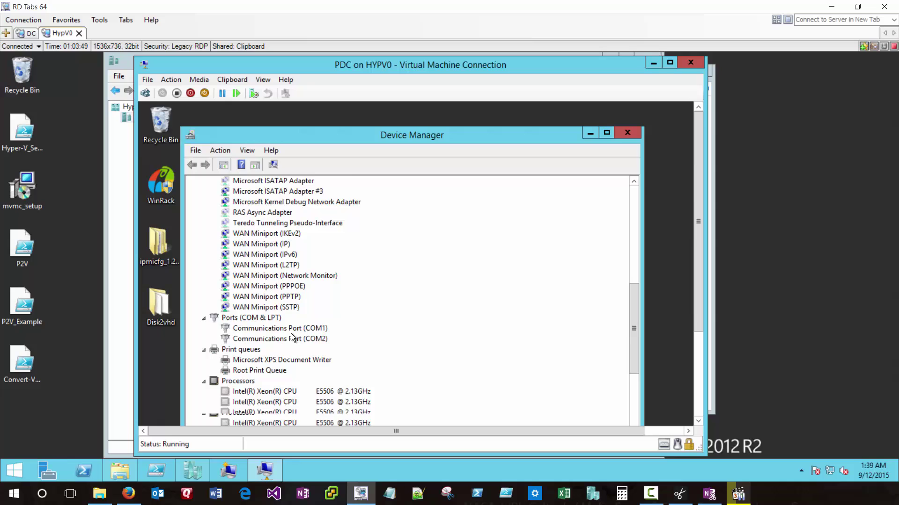
scroll(291, 337, down, 4)
right_click(294, 280)
click(309, 295)
key(Return)
right_click(293, 279)
click(309, 295)
key(Return)
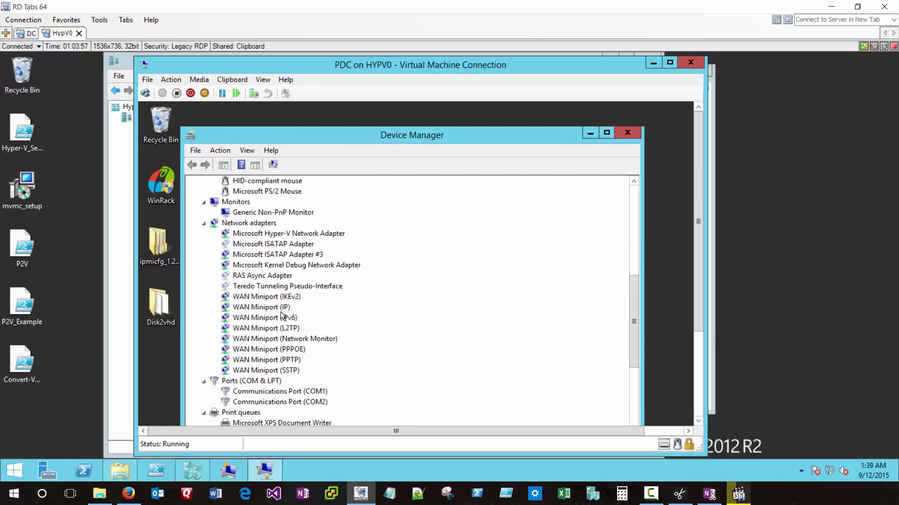
scroll(281, 314, down, 4)
right_click(289, 335)
click(309, 352)
key(Return)
right_click(253, 331)
click(281, 347)
key(Return)
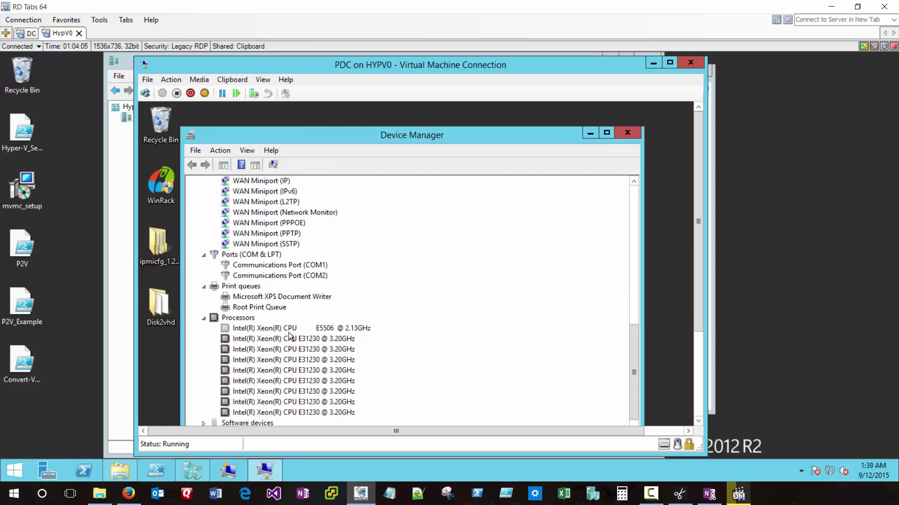
right_click(289, 330)
click(309, 347)
key(Return)
Step: Uninstall the Smart Card device under Software devices
double_click(248, 381)
right_click(261, 381)
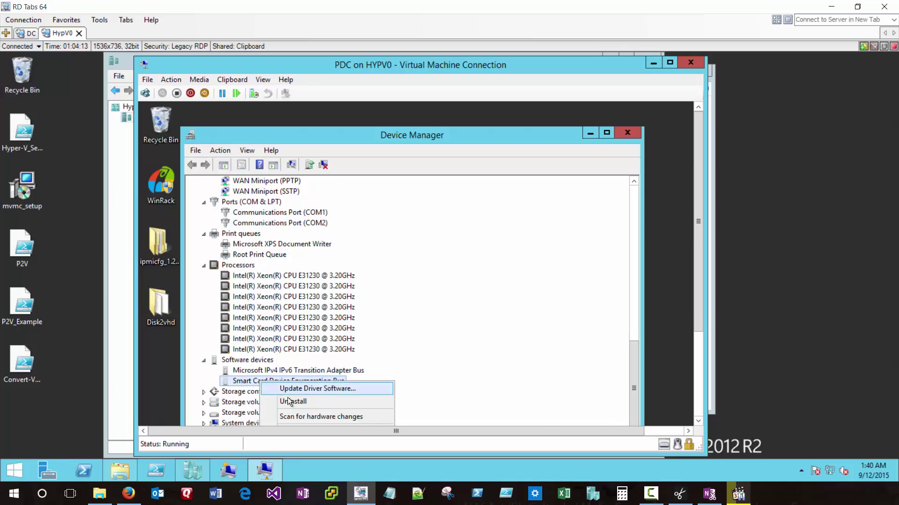
click(289, 402)
key(Return)
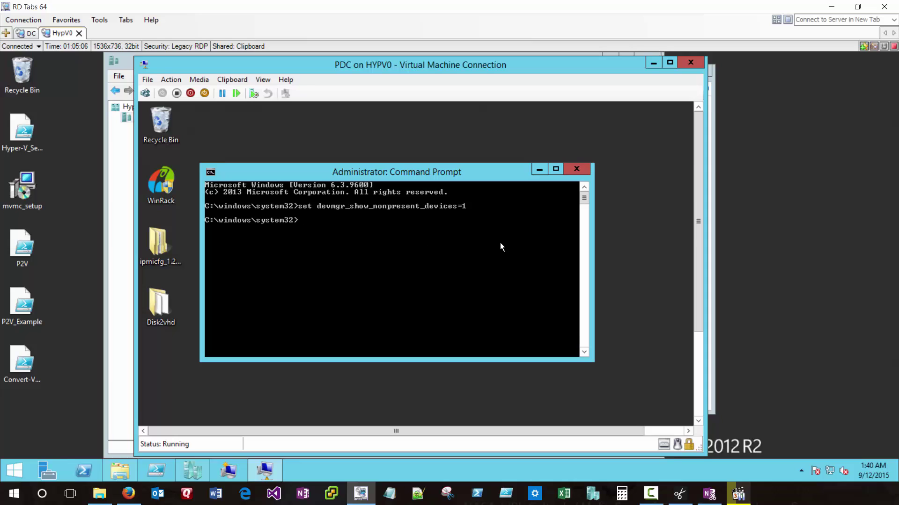
Step: Shut down the PDC guest from the Start button's context menu and confirm the shutdown reason
drag(695, 143, 695, 200)
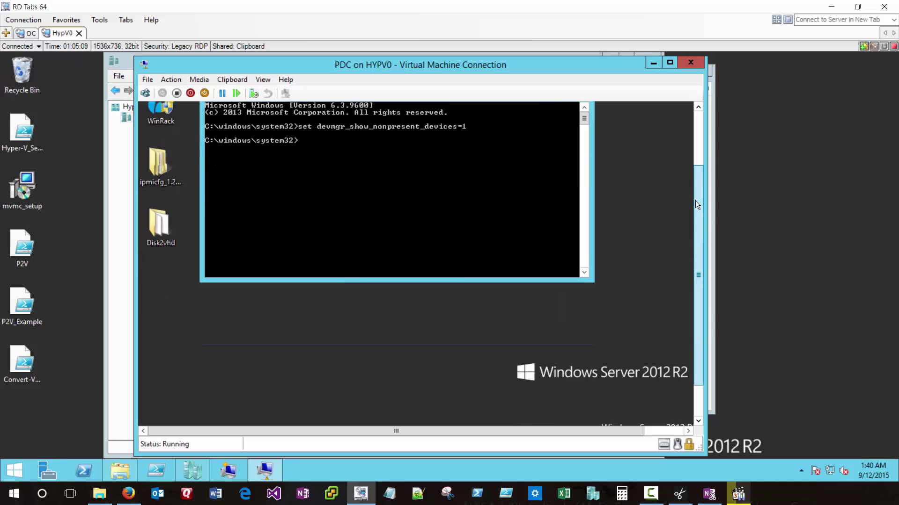
drag(679, 263, 678, 286)
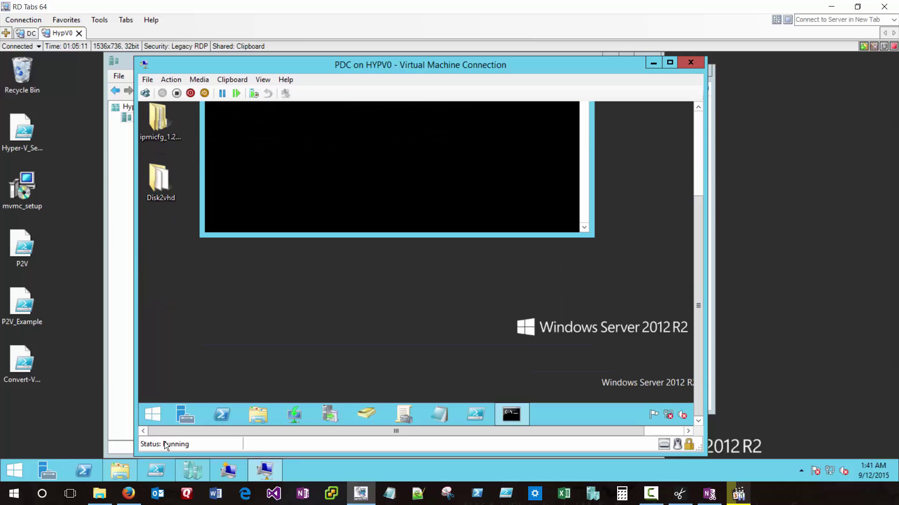
right_click(152, 414)
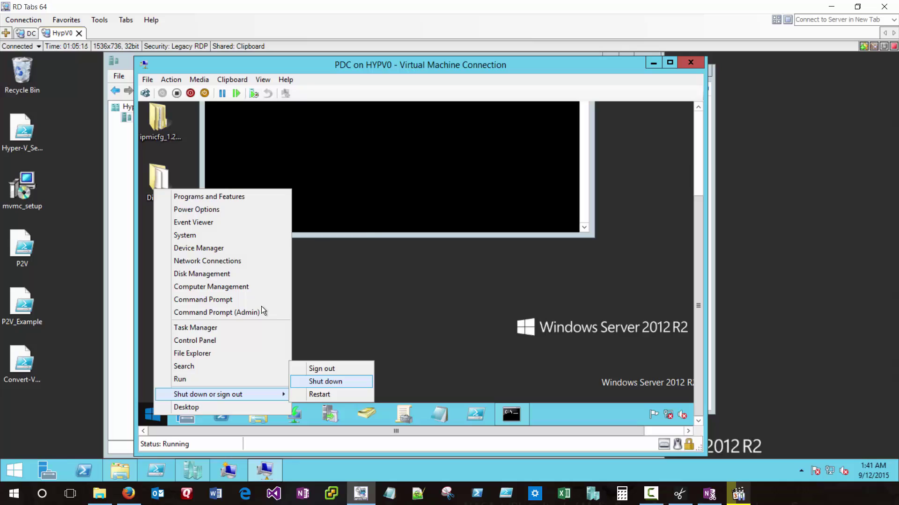
click(358, 381)
key(Return)
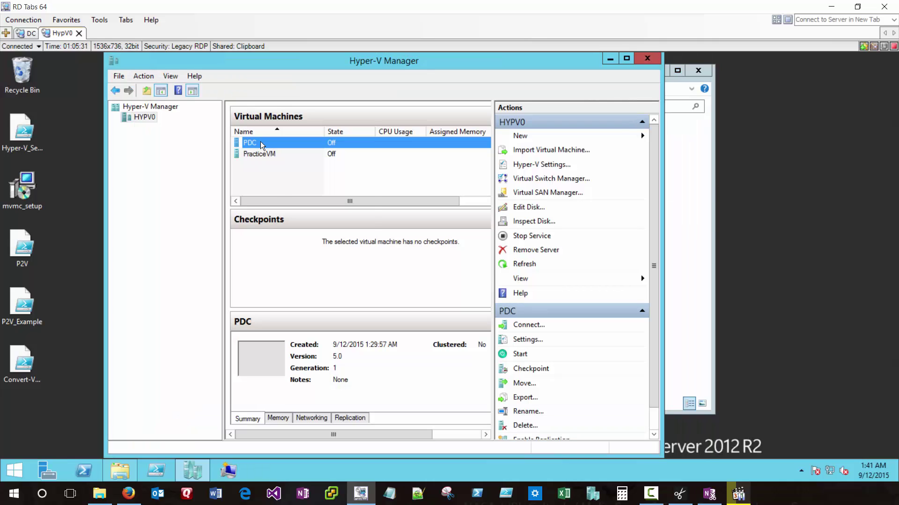
Step: Open the PDC virtual machine's settings and enter a new virtual processor count
right_click(260, 143)
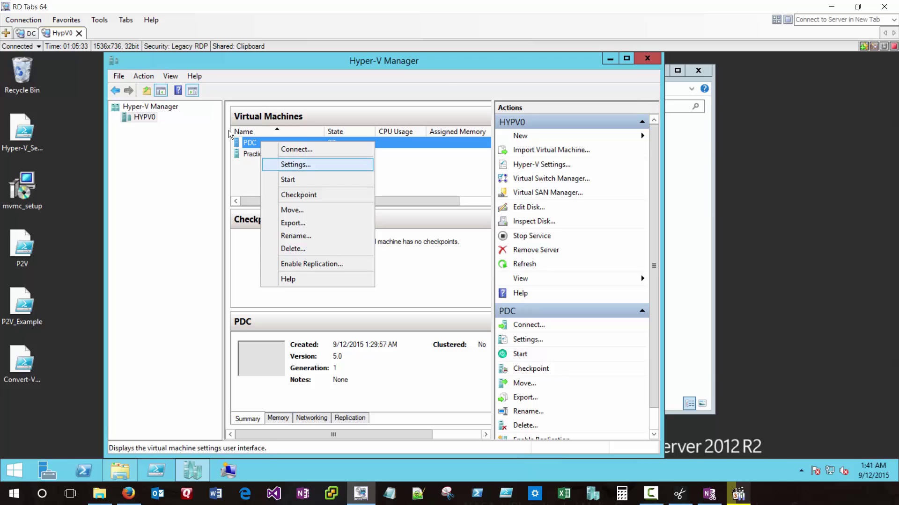
key(Return)
click(323, 161)
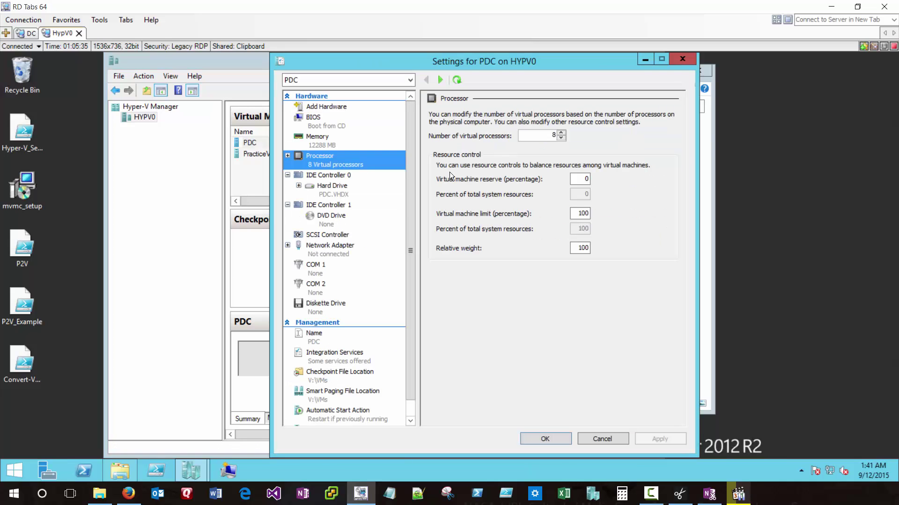
key(Tab)
text(6)
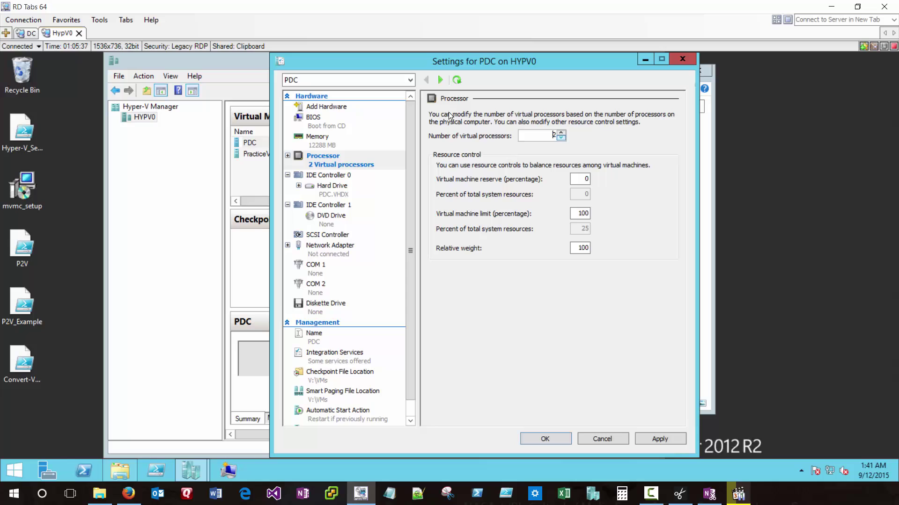
Step: Give PDC 2048 MB startup RAM with dynamic memory from 1024 to 2048 MB, and apply
key(shift+Tab)
key(Up)
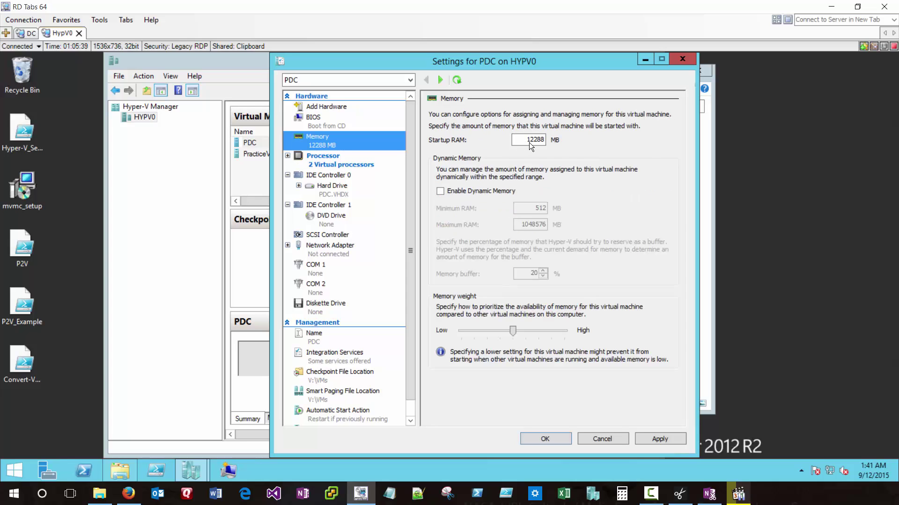
key(Tab)
text(2048)
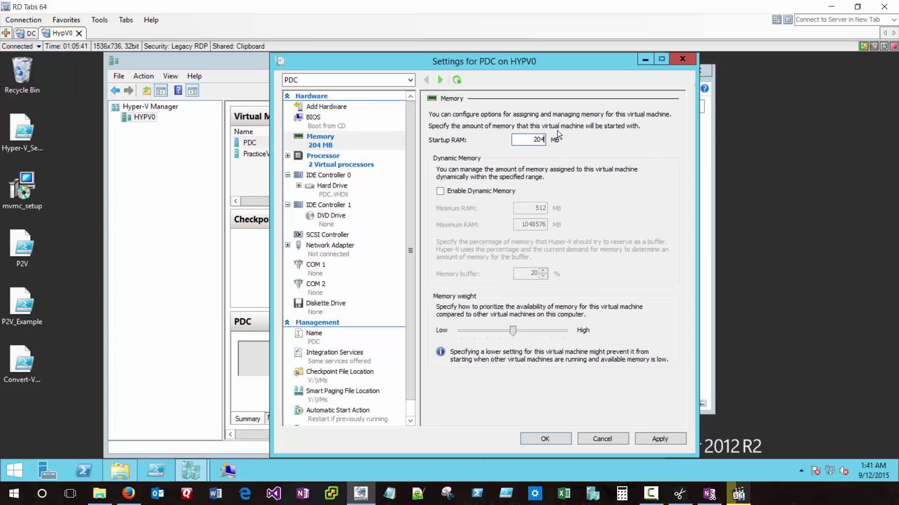
click(440, 191)
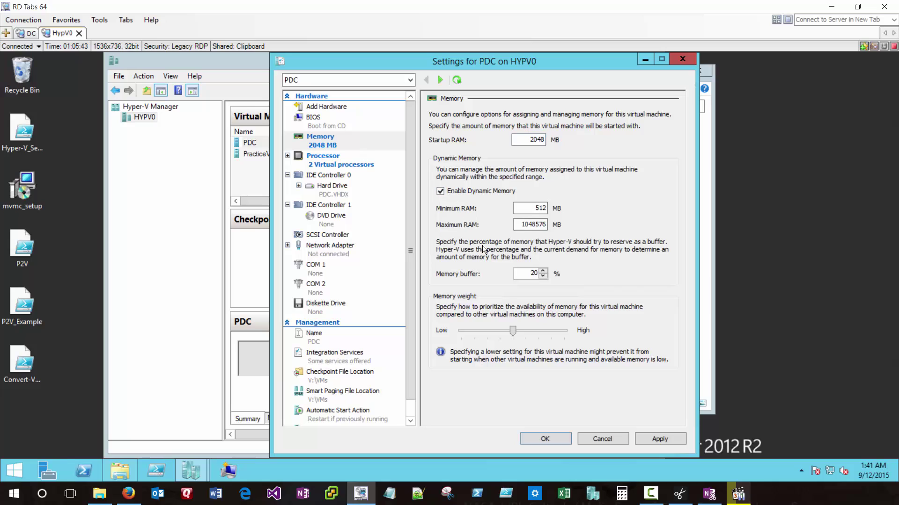
double_click(540, 208)
text(1024)
double_click(522, 225)
text(2048)
click(570, 439)
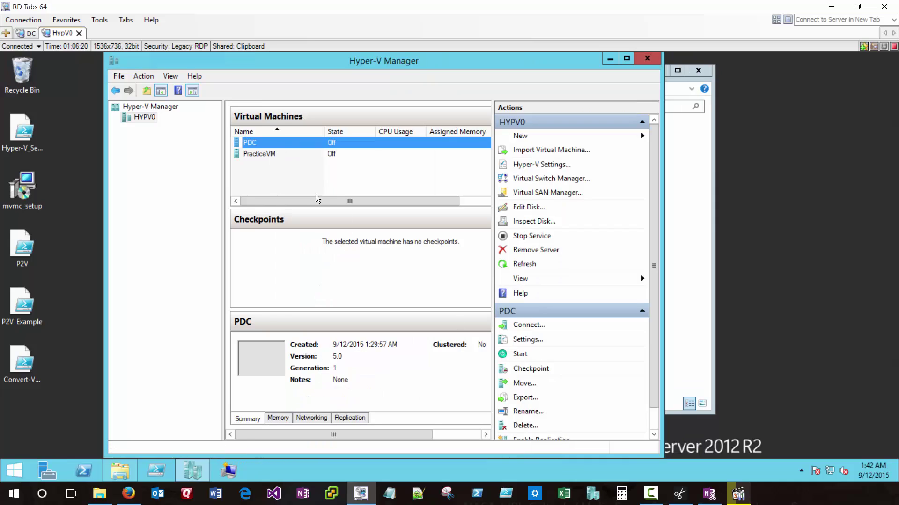
Step: On the physical DC session, close the System, Disk Management, Disk2vhd and Disk2vhd folder windows
click(28, 34)
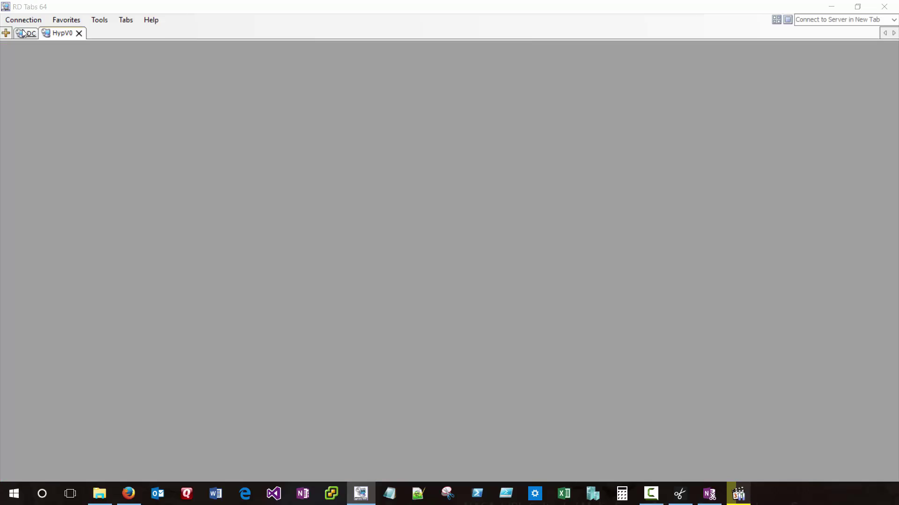
click(719, 92)
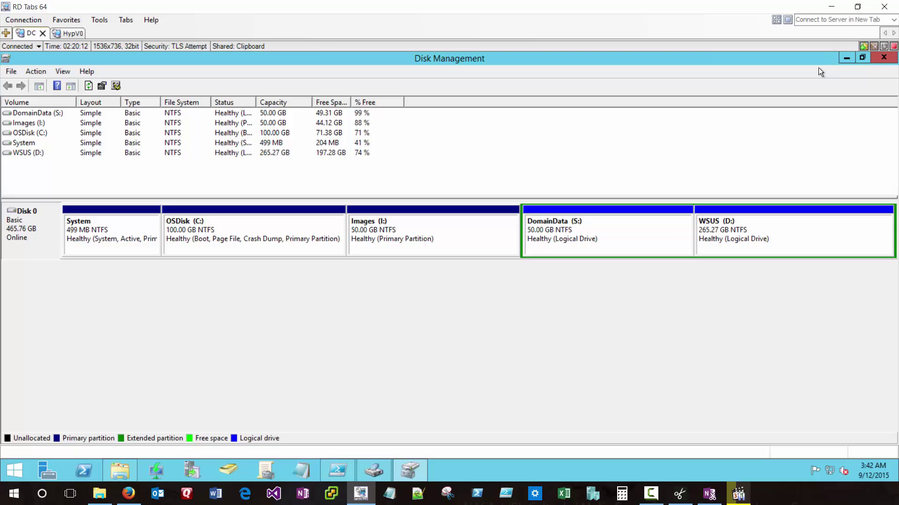
click(882, 60)
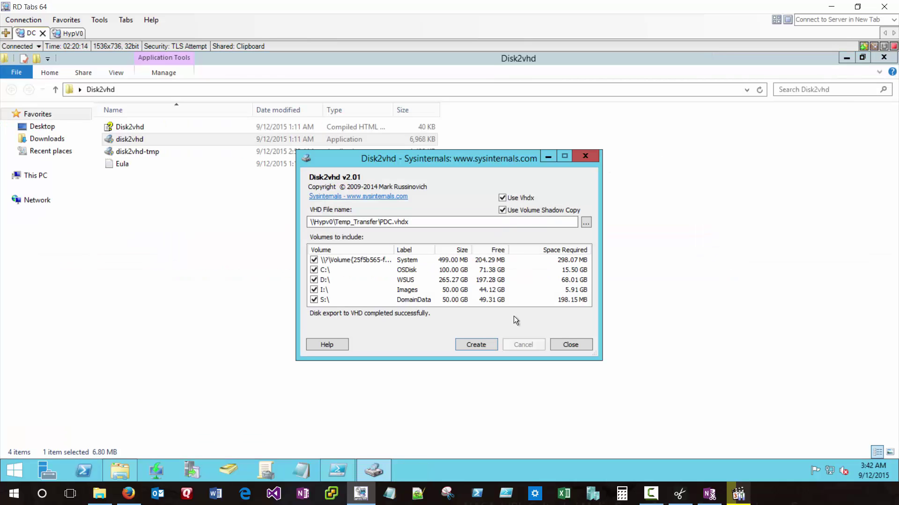
click(567, 345)
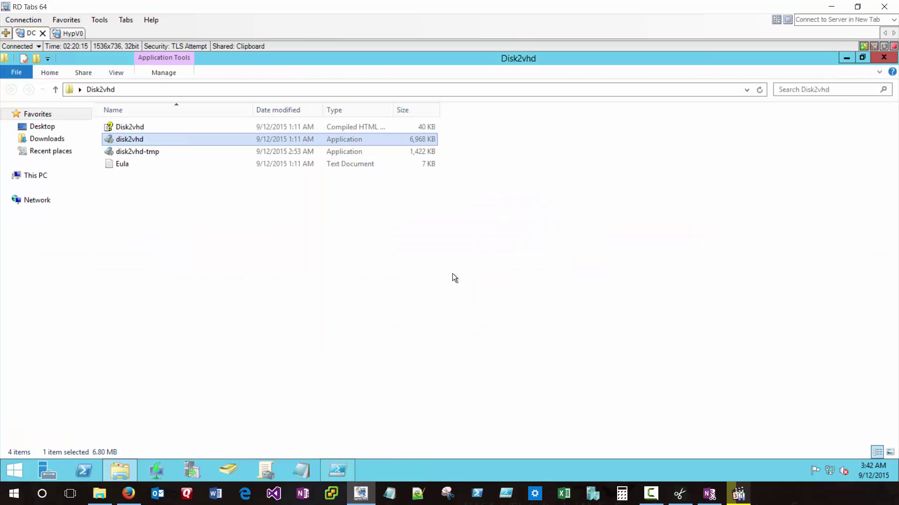
click(876, 60)
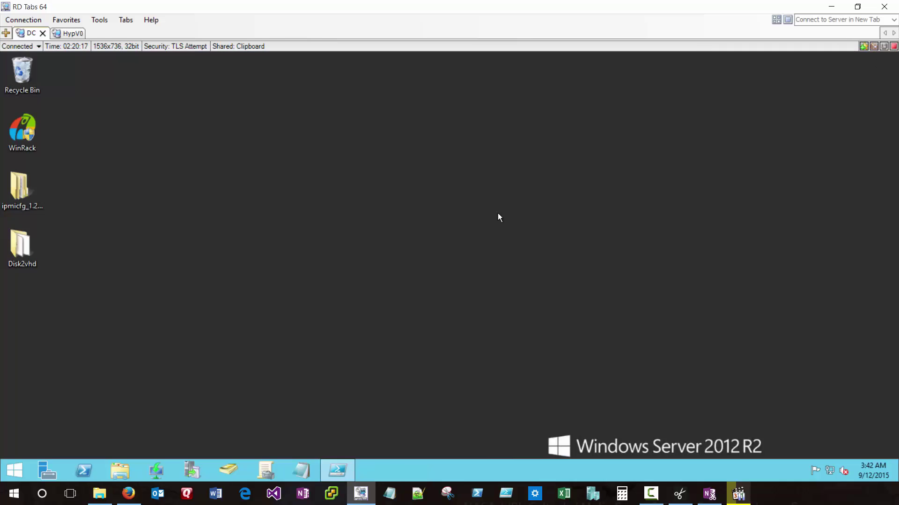
Step: Shut down the physical DC and confirm the shutdown reason
right_click(21, 472)
mouse_move(93, 451)
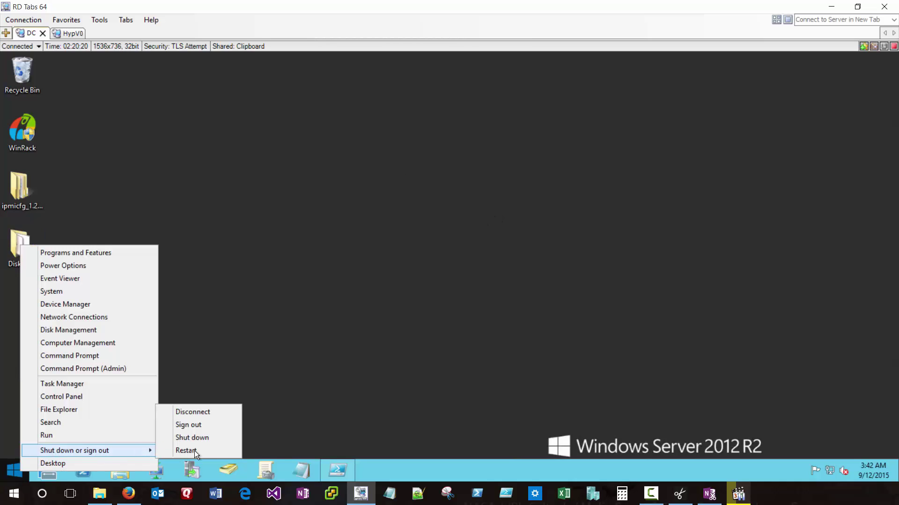
key(Return)
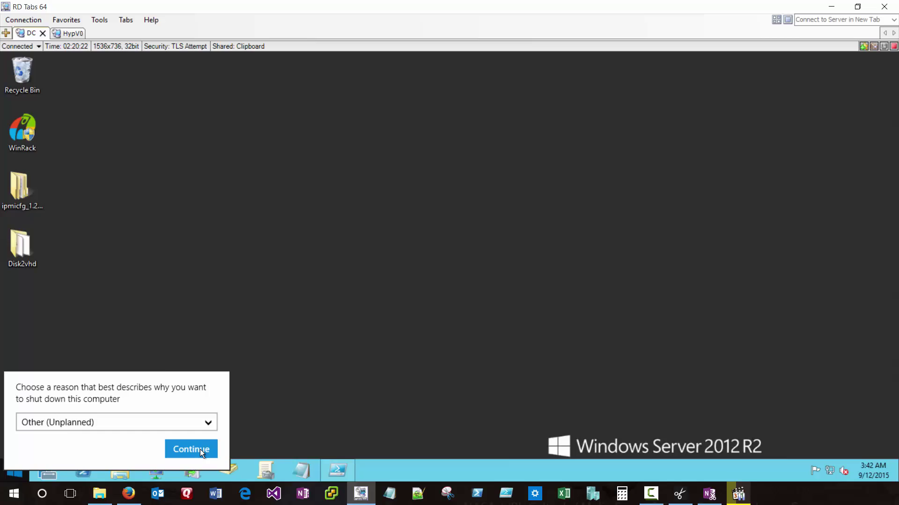
click(201, 449)
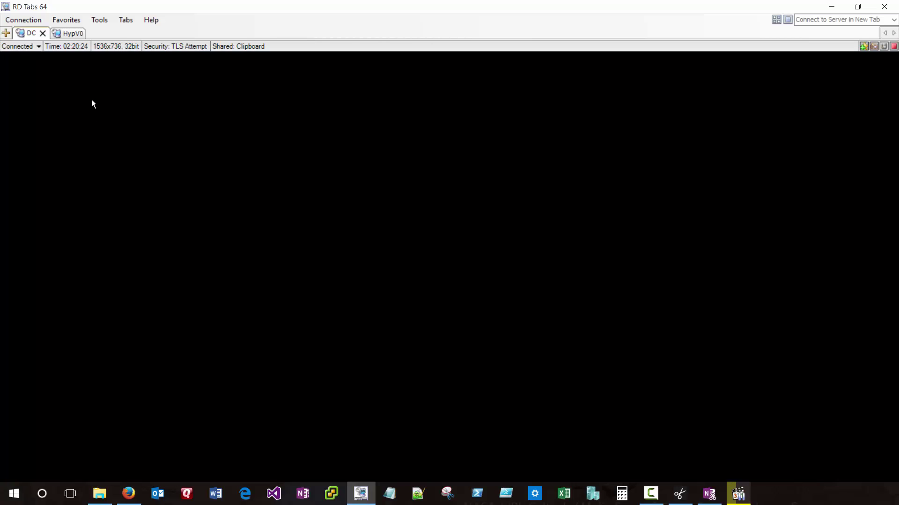
Step: Back on the Hyper-V host, start the PDC virtual machine and connect to its console
click(70, 33)
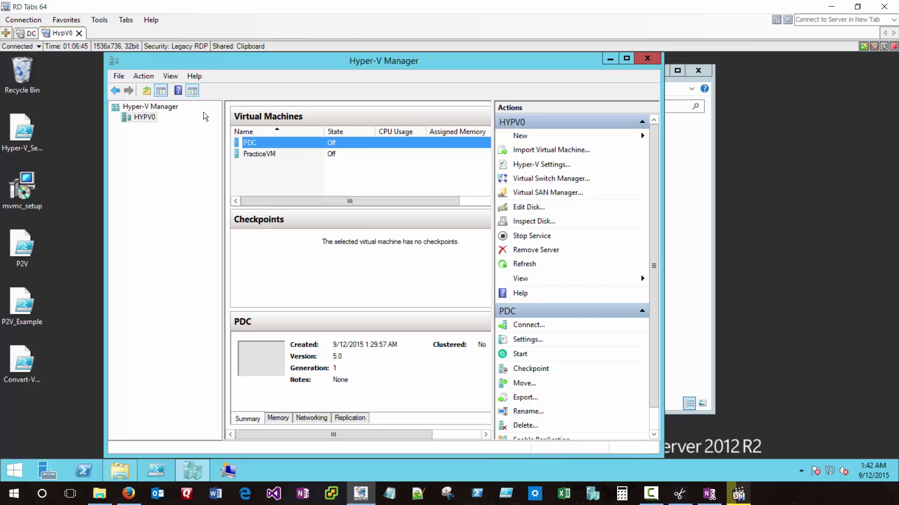
right_click(256, 142)
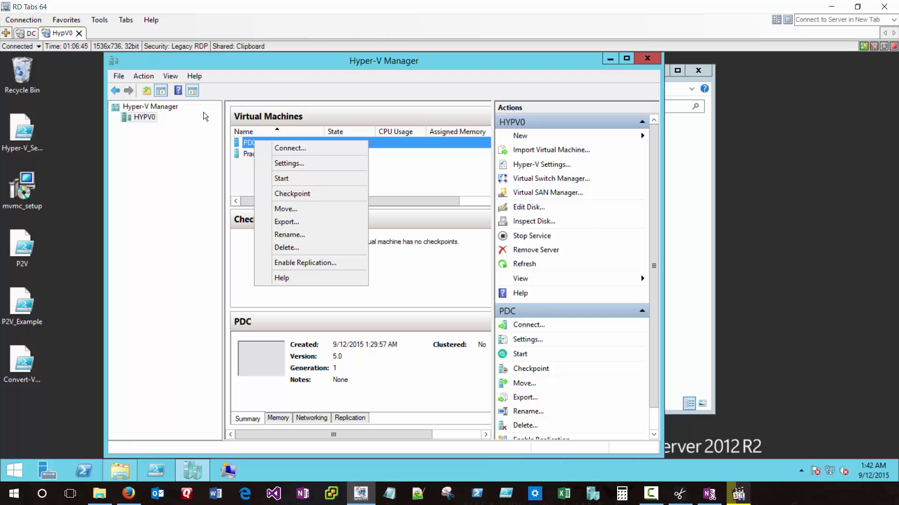
click(286, 179)
right_click(261, 140)
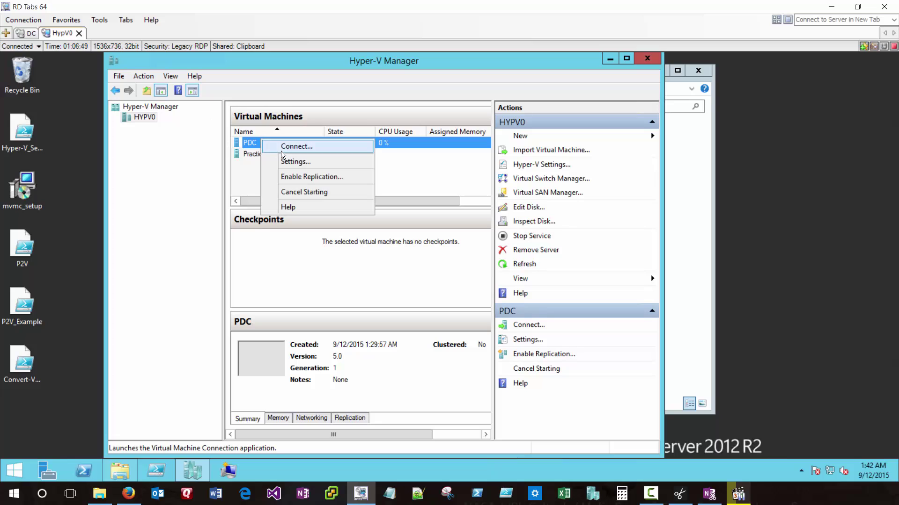
click(290, 147)
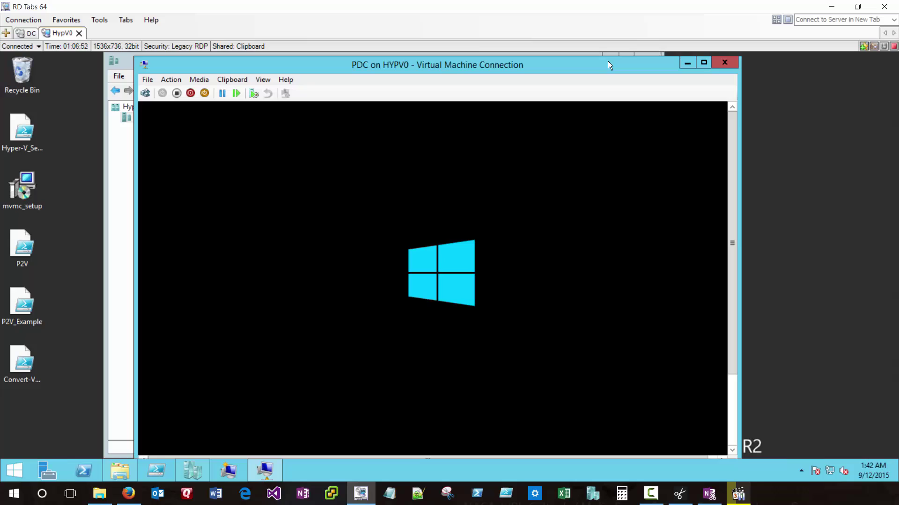
Step: Attach PDC's network adapter to PublicVSwitch with VLAN identification enabled (VLAN 2), and apply
drag(588, 57, 470, 46)
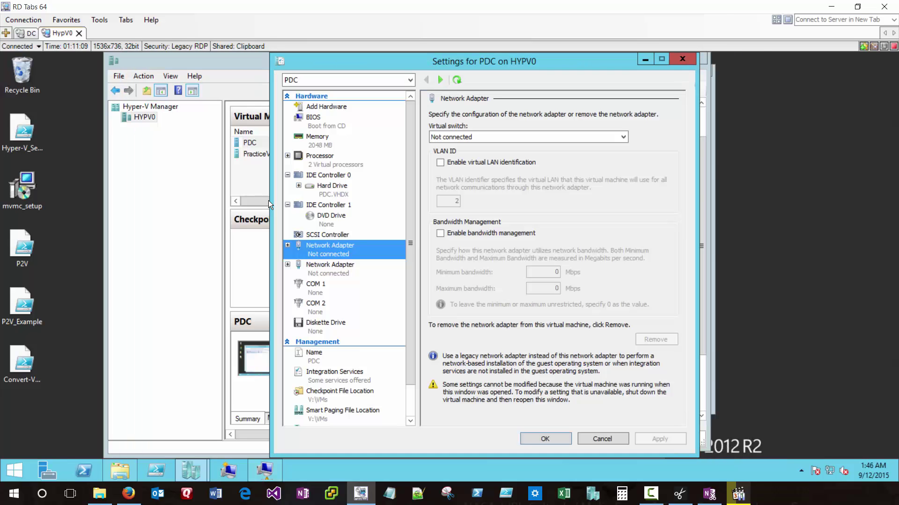
click(475, 137)
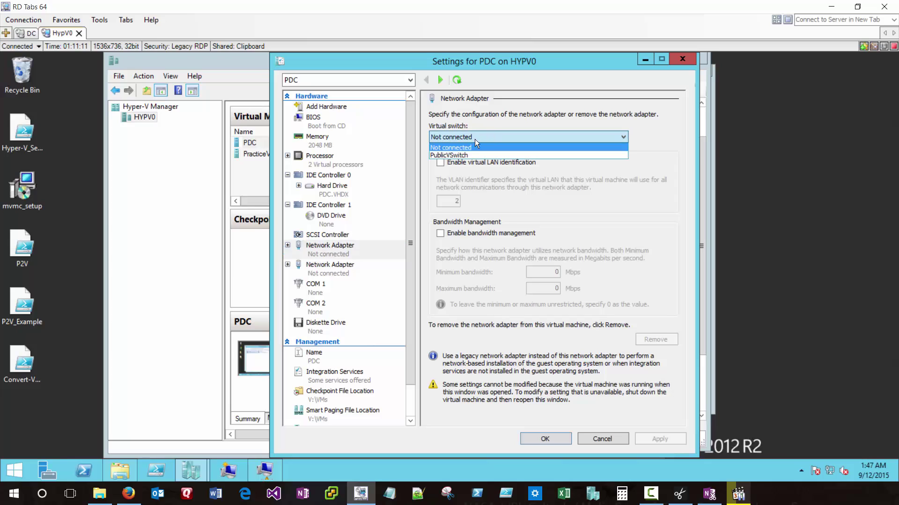
key(Return)
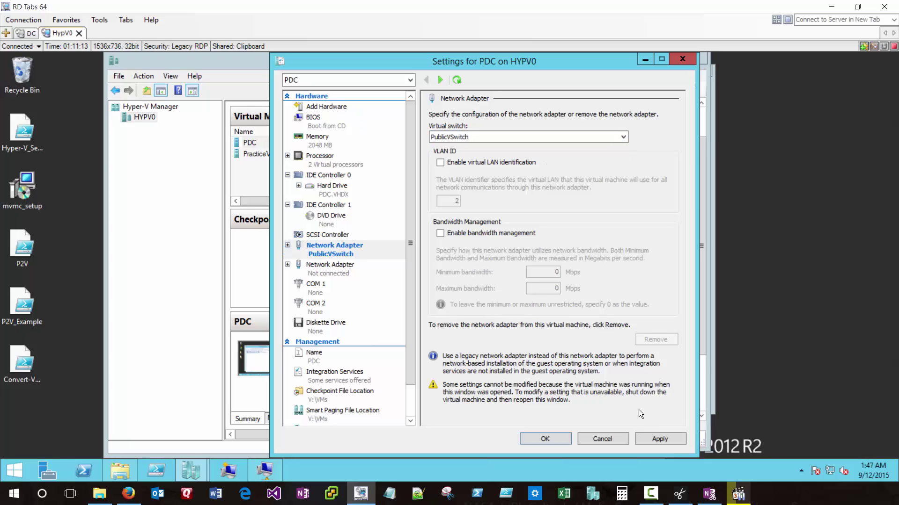
click(480, 163)
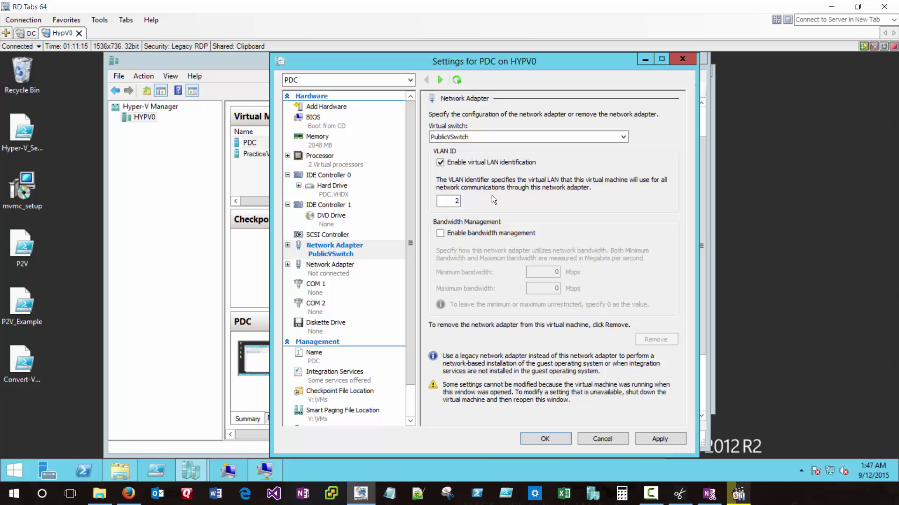
click(657, 439)
key(Return)
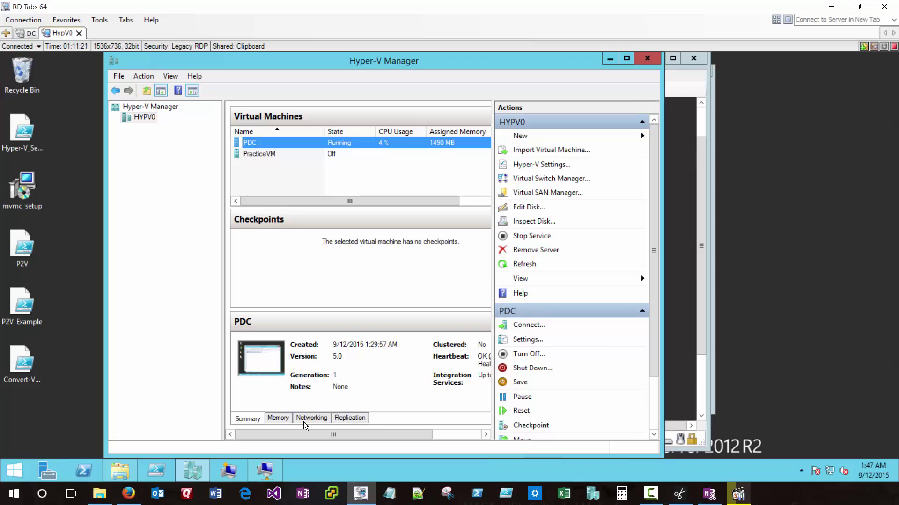
Step: In the PDC guest, set Ethernet 2's IPv4 properties to use a manual IP address and DNS servers
click(265, 470)
right_click(381, 185)
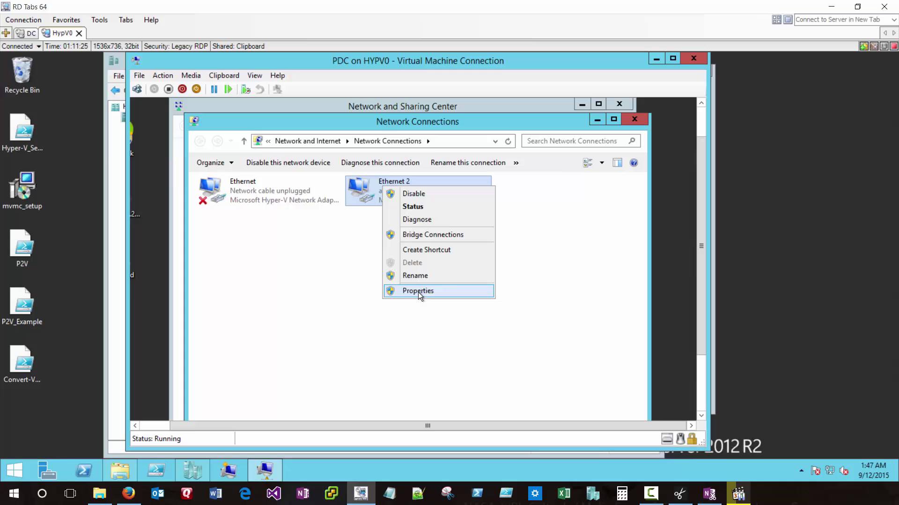
click(418, 291)
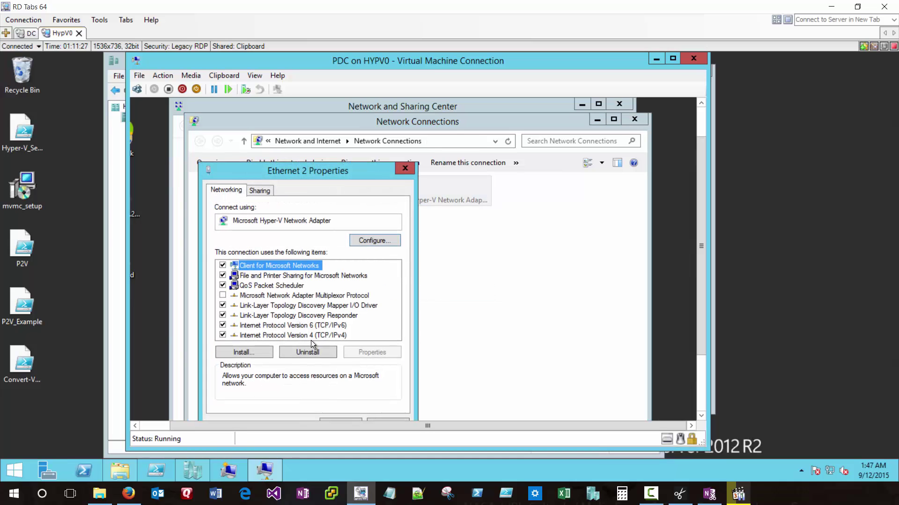
double_click(327, 335)
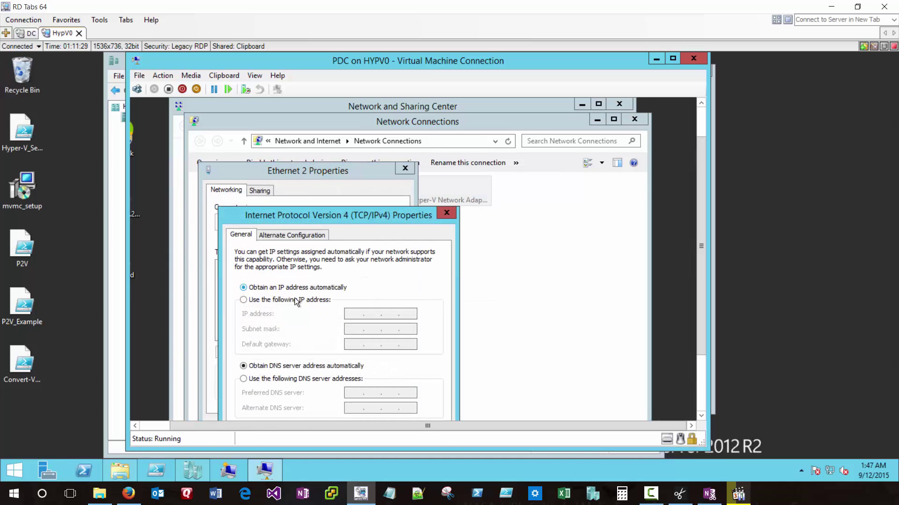
click(296, 300)
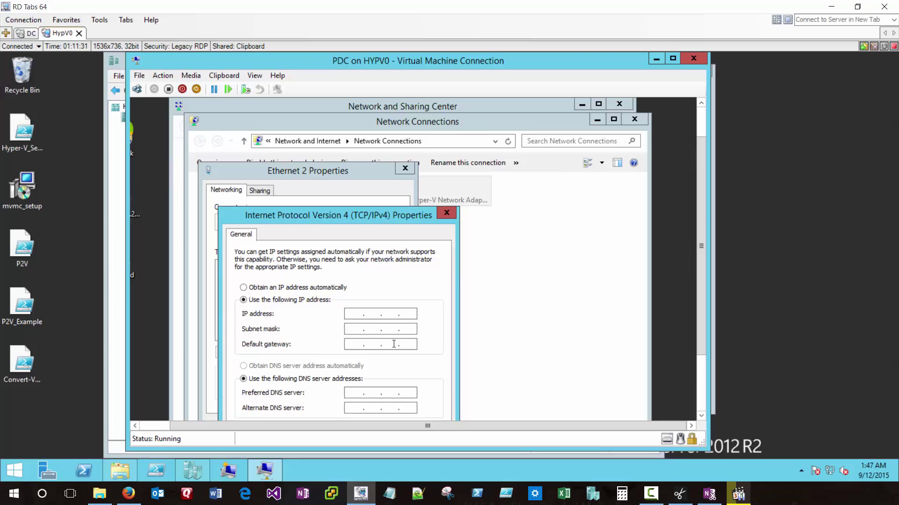
drag(704, 238, 704, 286)
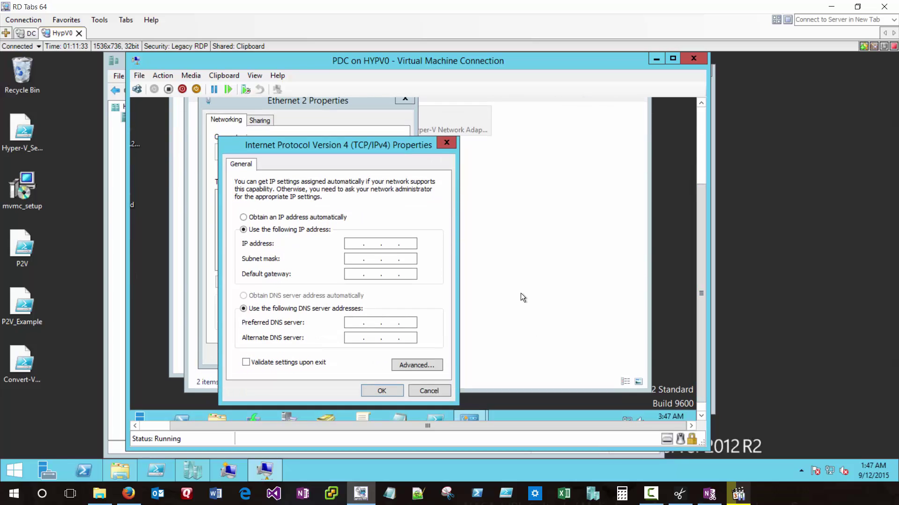